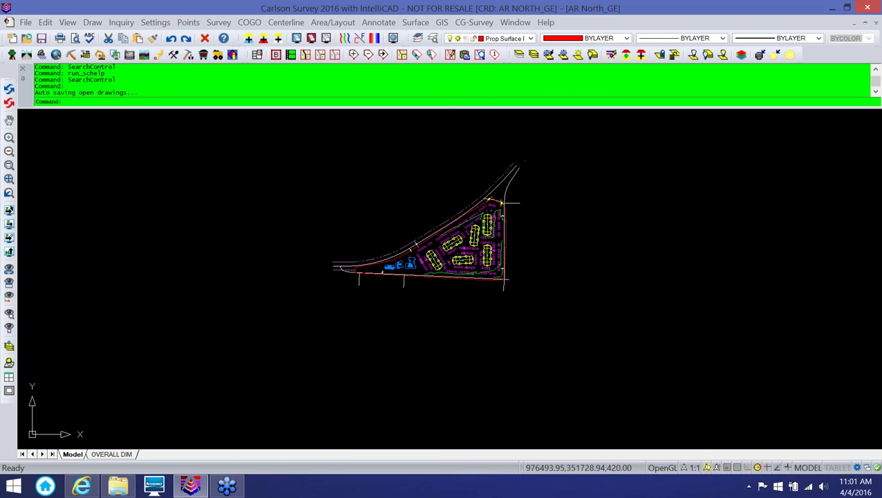
Check the coordinate system, projection and zone in the drawing setup, and accept the settings
middle_click_drag(348, 208, 332, 243)
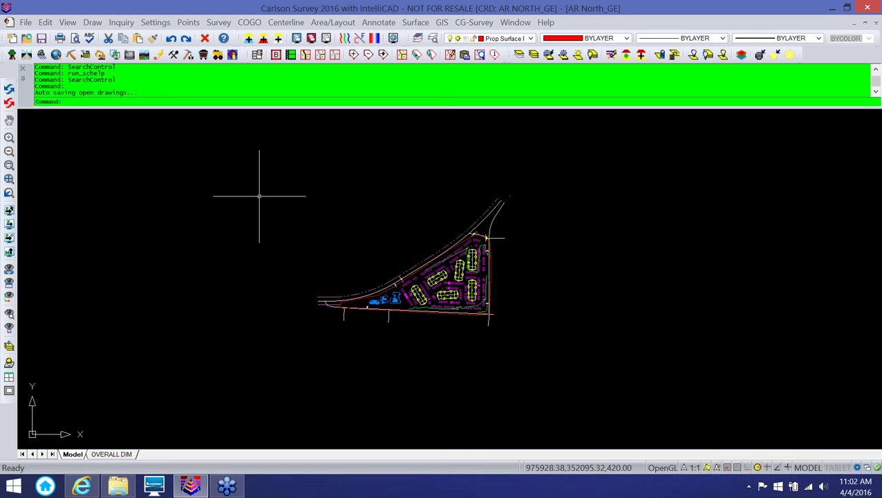
left_click(155, 22)
left_click(168, 42)
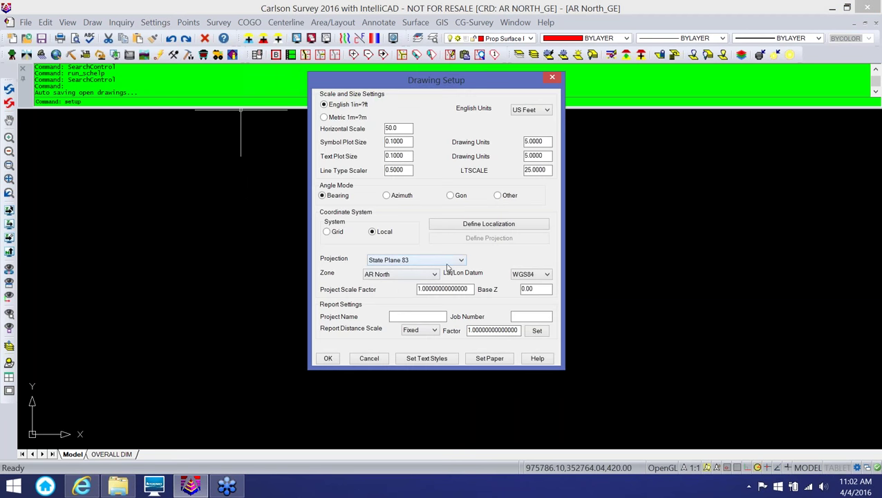
left_click(329, 358)
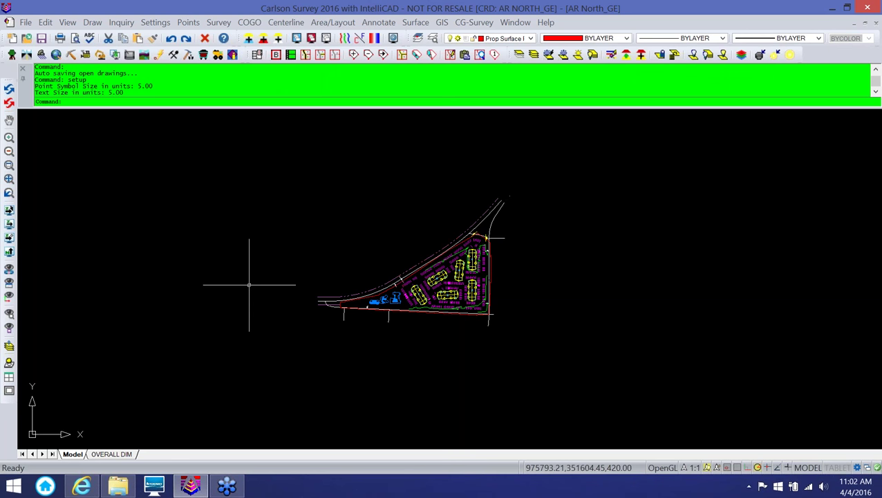
Start the Search Published Control point utility and maximize its map window
left_click(189, 23)
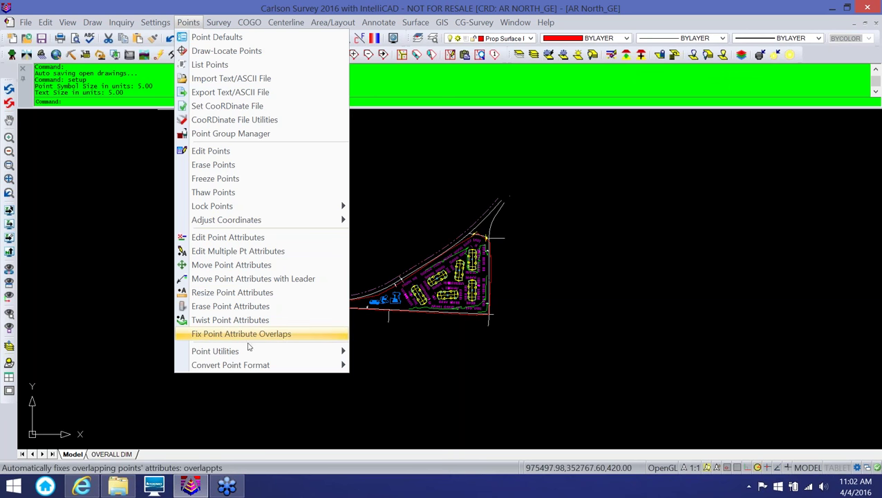
mouse_move(241, 351)
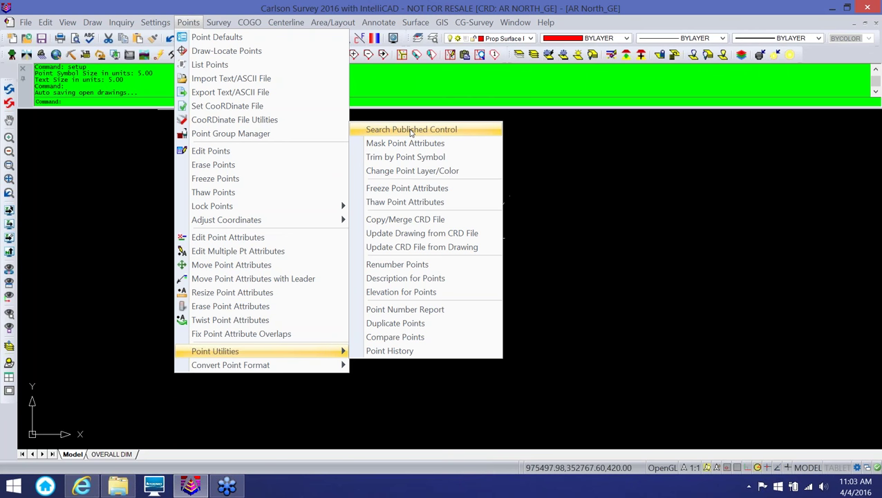
left_click(411, 130)
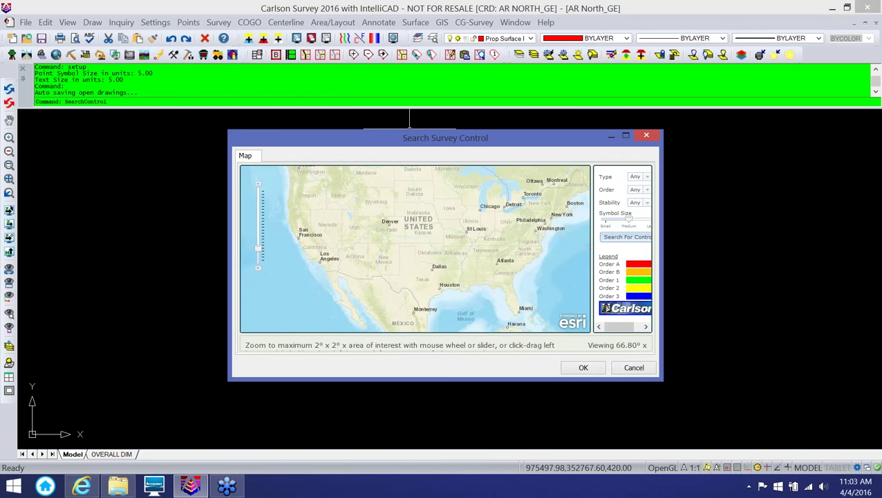
left_click(626, 137)
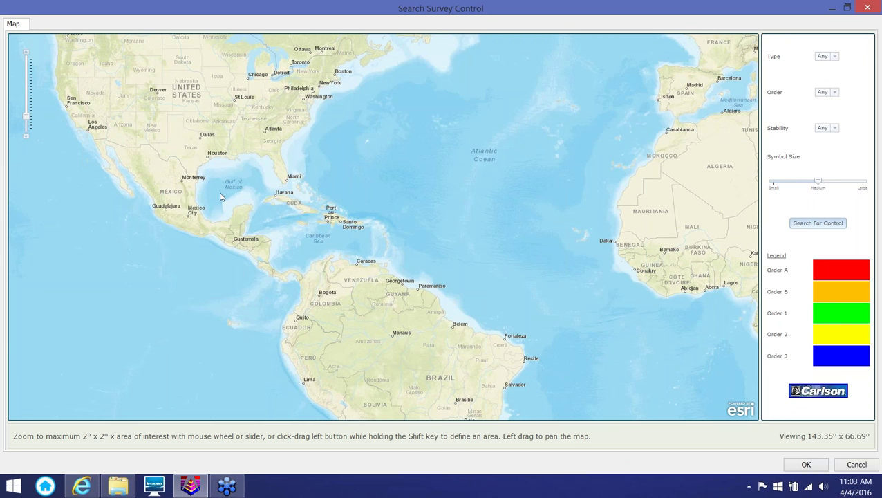
Search for survey control of any type, order and stability in the Russellville, Arkansas area
left_click_drag(234, 207, 435, 308)
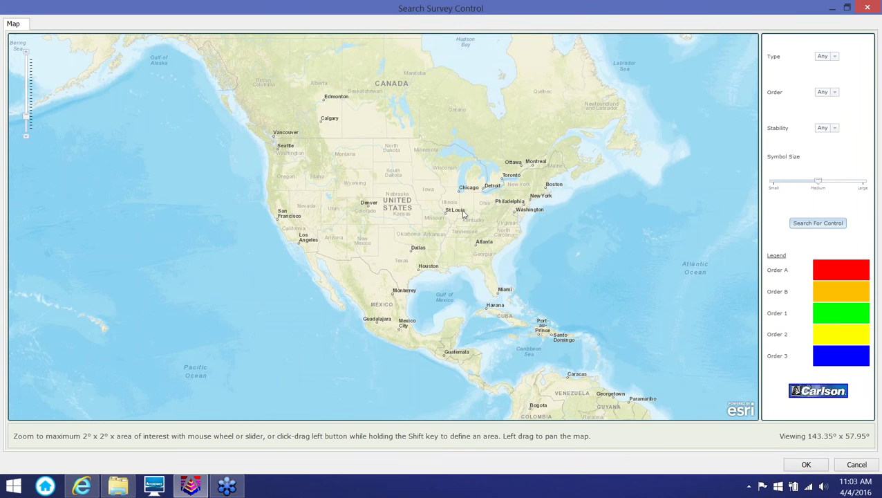
mouse_move(463, 211)
left_mouse_down("shift")
mouse_move(446, 244)
mouse_move(398, 263)
left_mouse_up("shift")
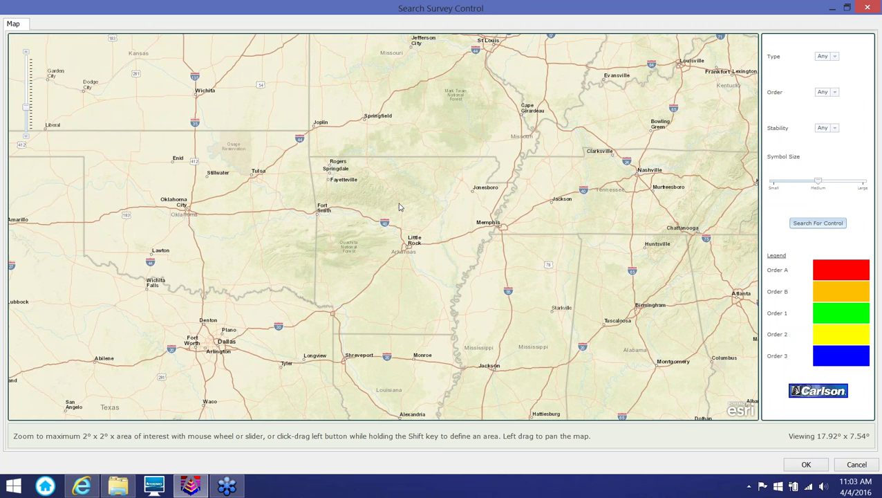
left_click_drag(408, 196, 328, 251, "shift")
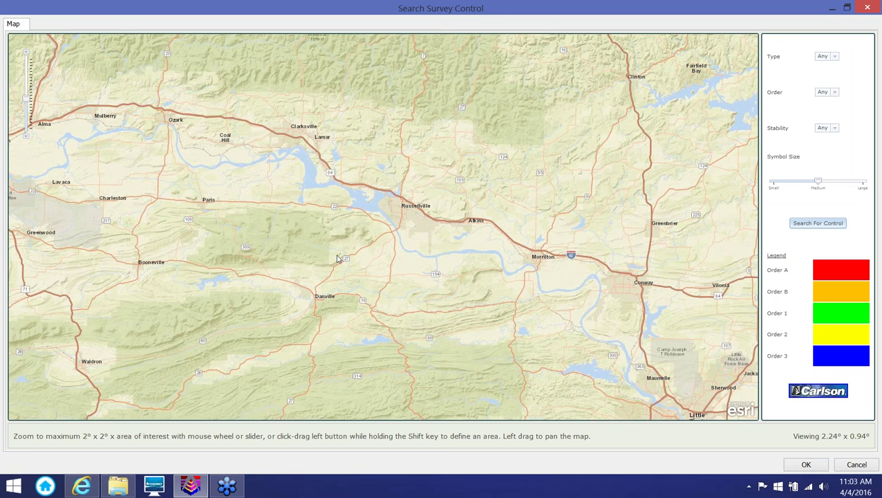
scroll(337, 258, "down", 1)
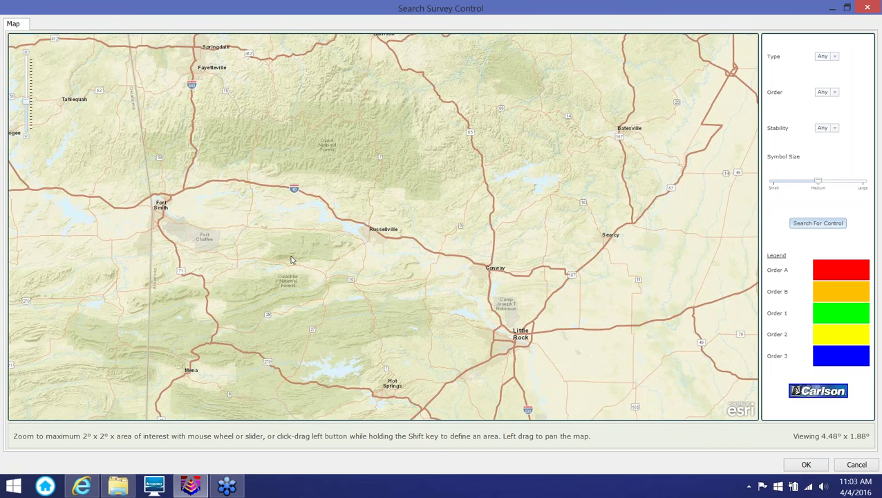
left_click_drag(350, 265, 276, 228)
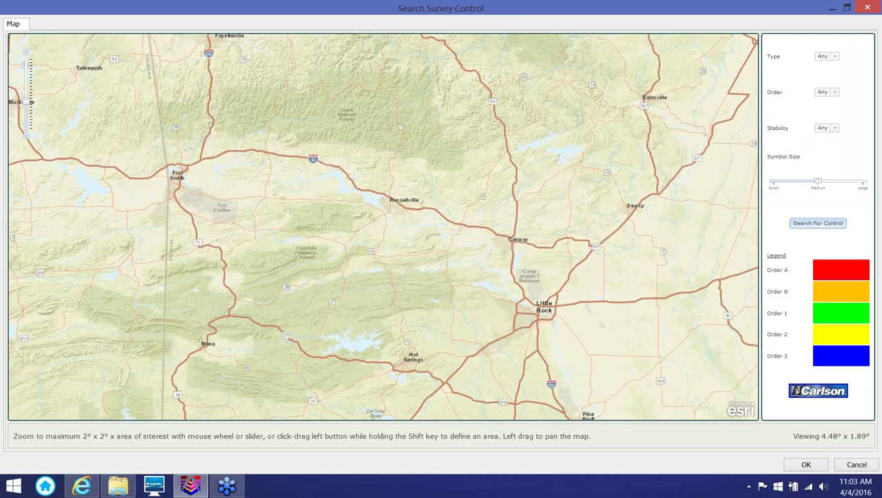
scroll(403, 204, "up", 2)
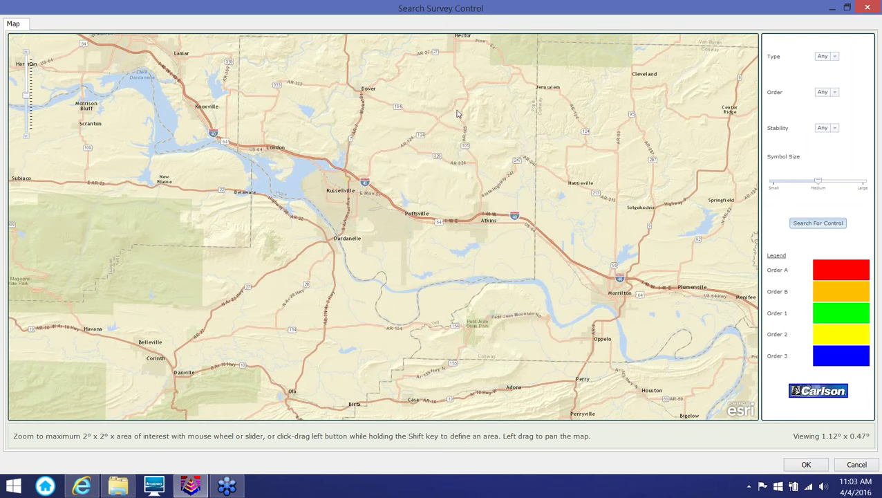
mouse_move(456, 114)
left_mouse_down("shift")
mouse_move(366, 216)
mouse_move(234, 296)
left_mouse_up("shift")
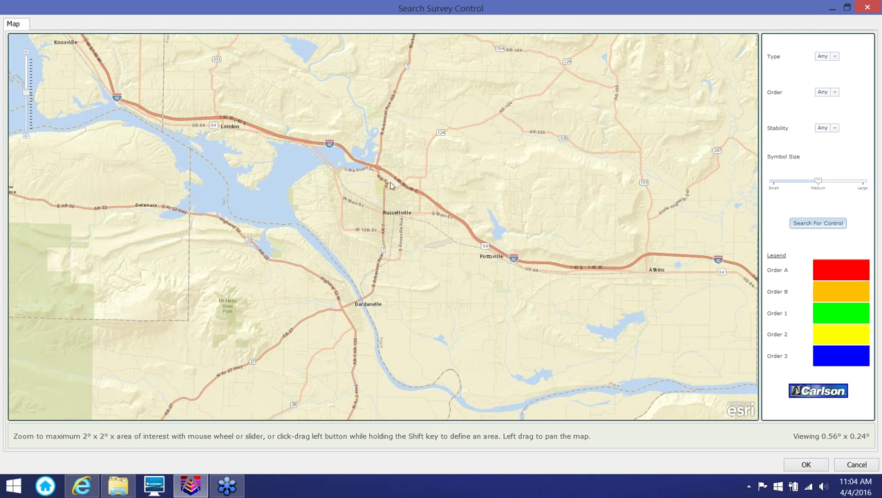
left_click_drag(485, 110, 271, 281, "shift")
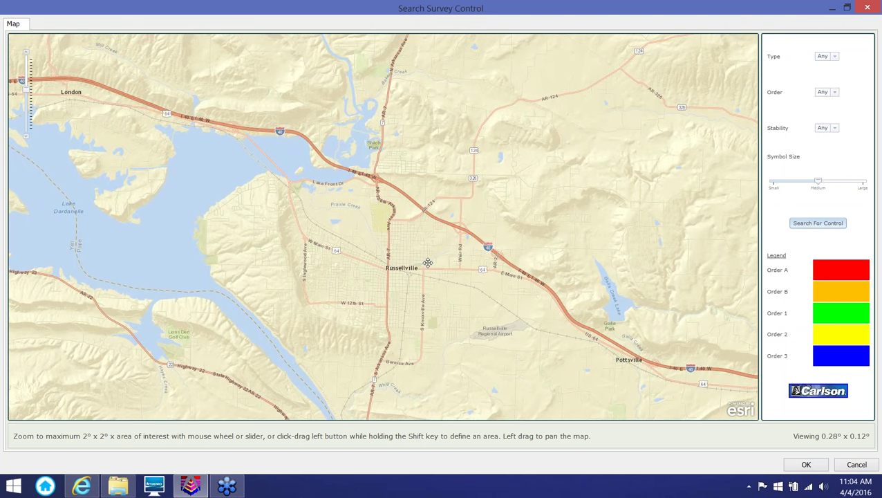
left_click_drag(422, 257, 437, 277)
mouse_move(557, 138)
left_mouse_down("shift")
mouse_move(540, 172)
mouse_move(288, 346)
left_mouse_up("shift")
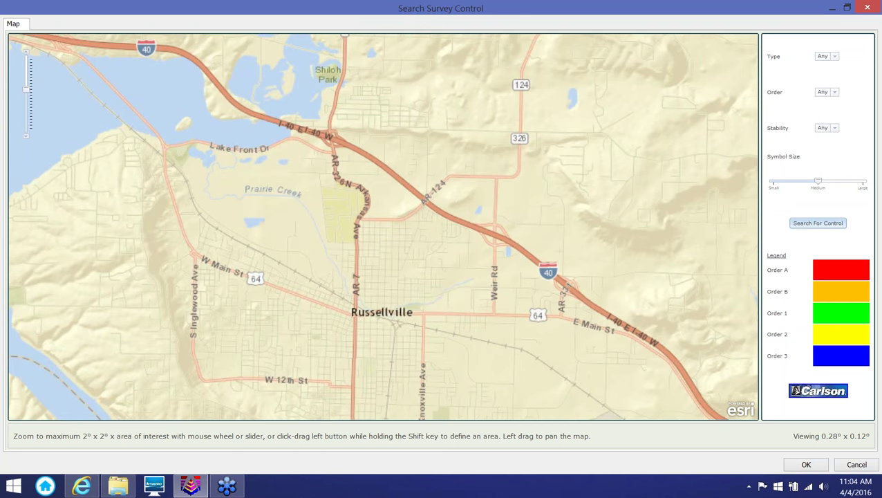
left_click_drag(331, 296, 348, 339)
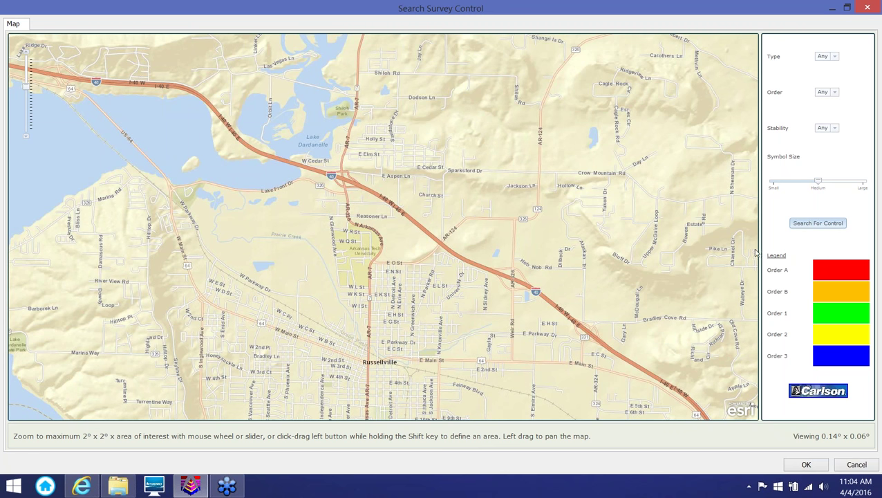
left_click(818, 224)
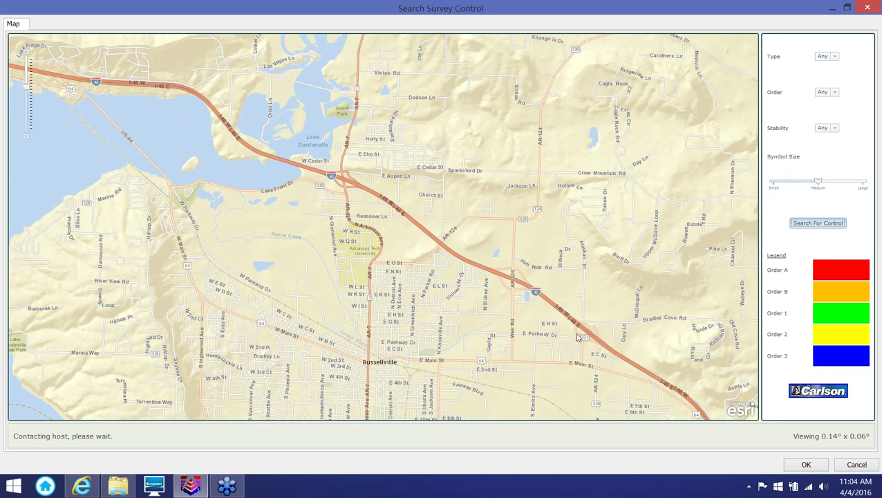
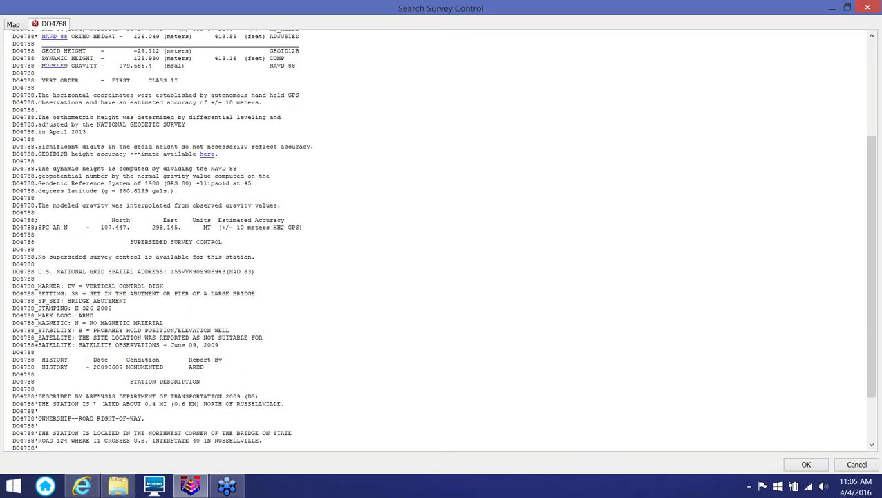
Read through the NGS data sheet of station DO4788 and return to the control map
scroll(97, 285, "down", 1)
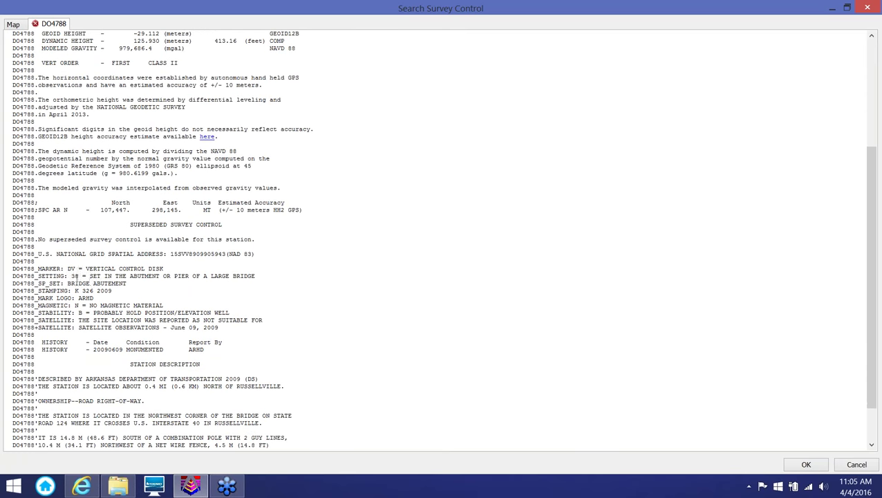
scroll(110, 269, "down", 3)
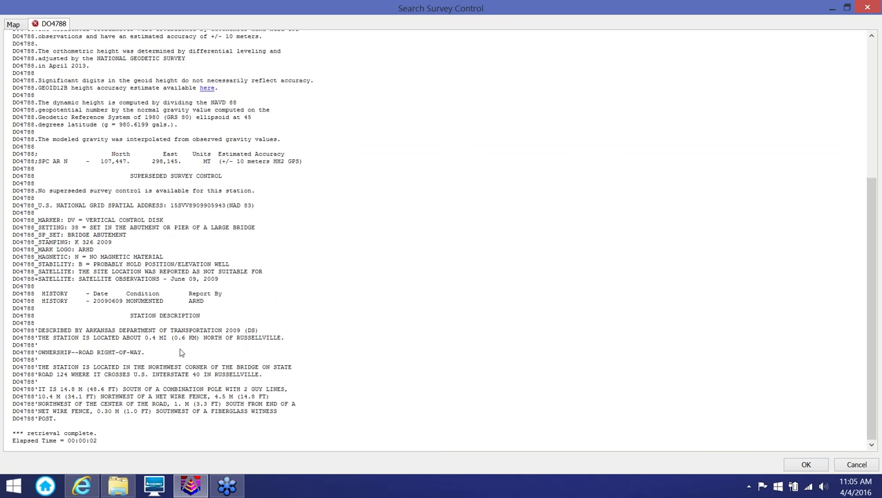
scroll(180, 352, "up", 10)
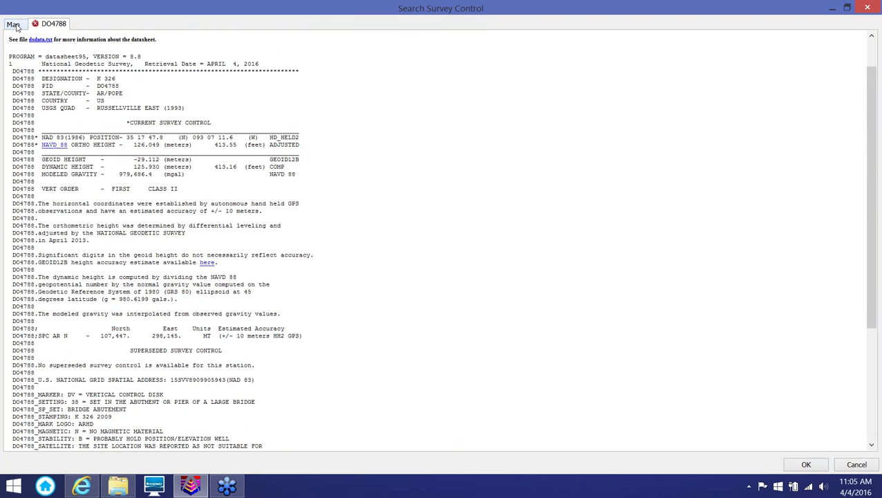
left_click(14, 25)
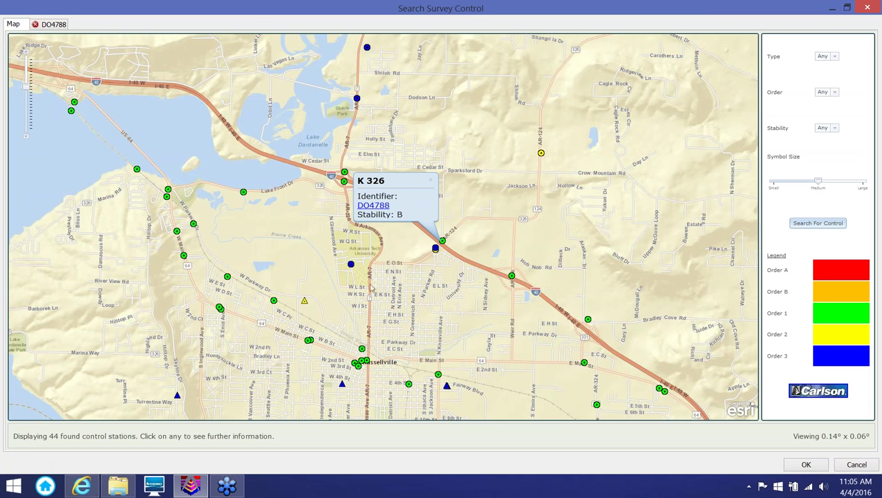
Open the NGS data sheet of station C 326 (DO4781) near the Interstate 40 and AR-7 interchange, and return to the map
left_click(344, 182)
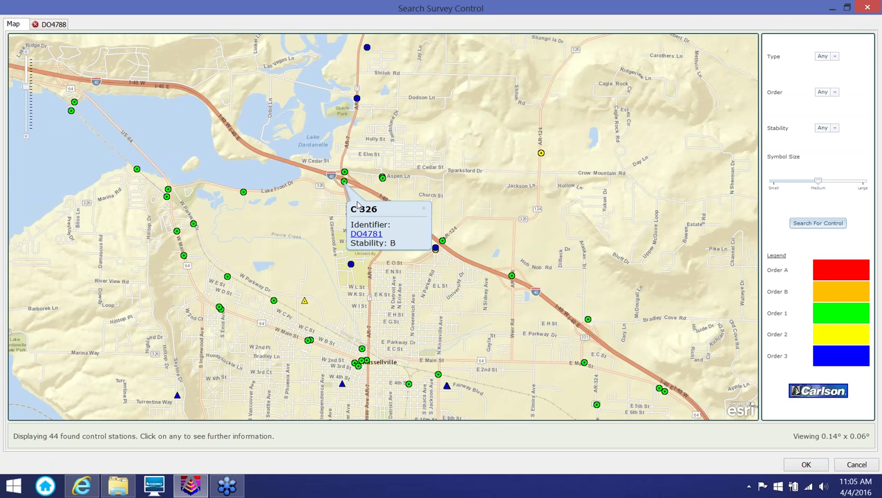
left_click(366, 233)
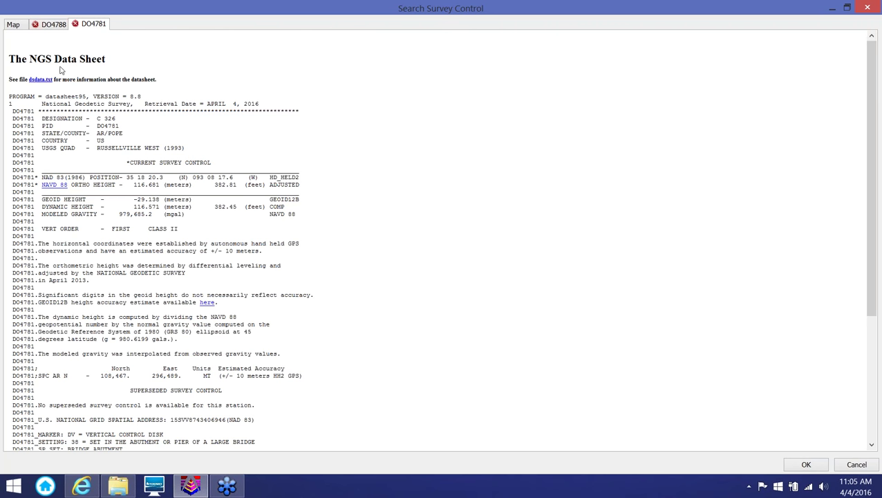
left_click(14, 25)
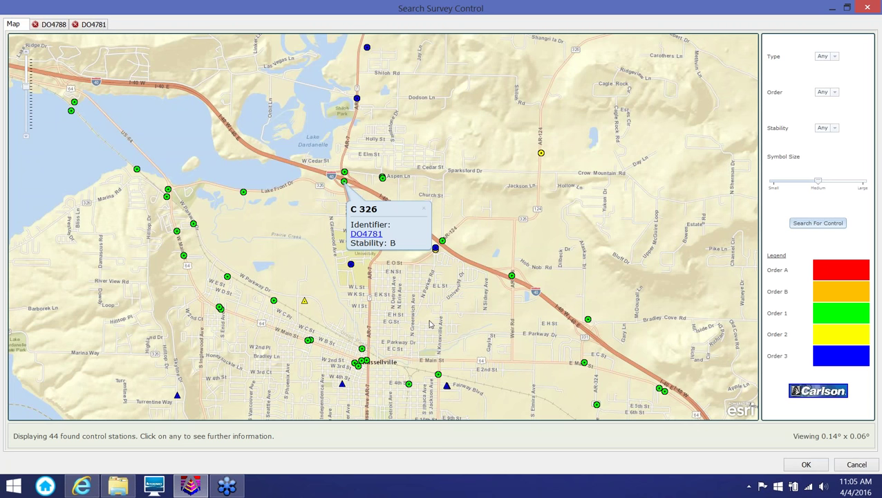
Open the data sheet of the Order 3 station U 65 (FG1030) just south of Interstate 40, and return to the map
left_click(435, 248)
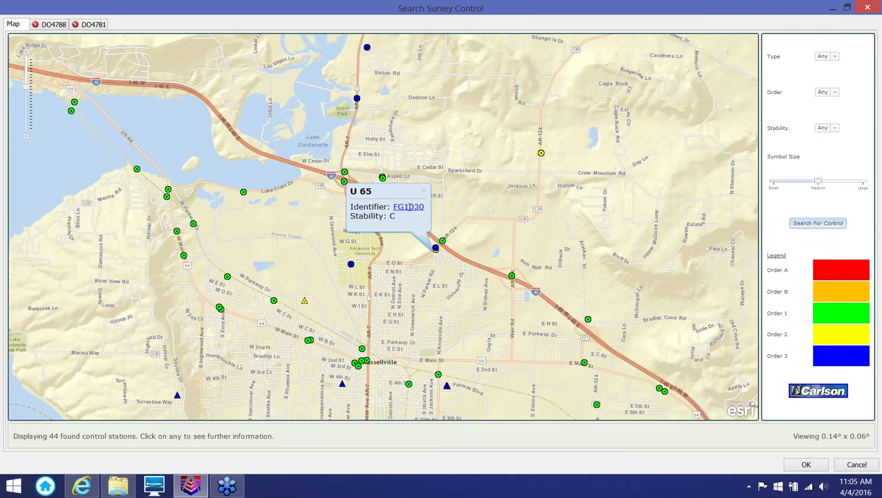
left_click(410, 207)
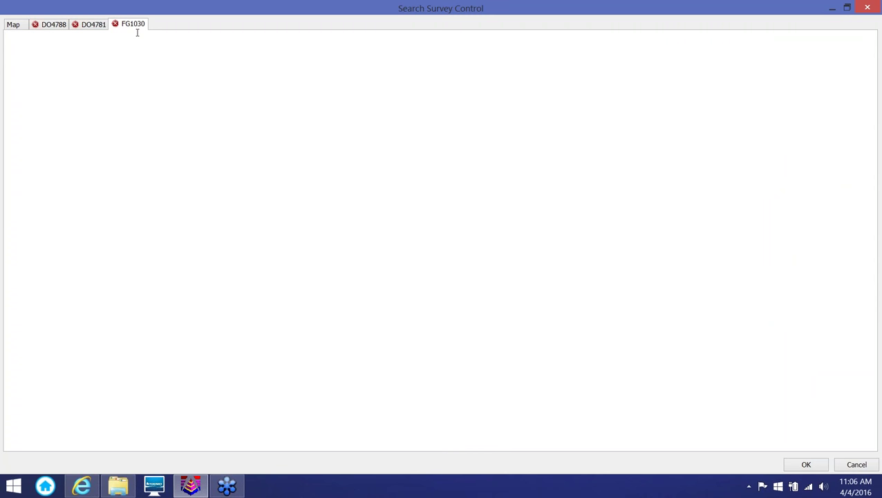
left_click(14, 25)
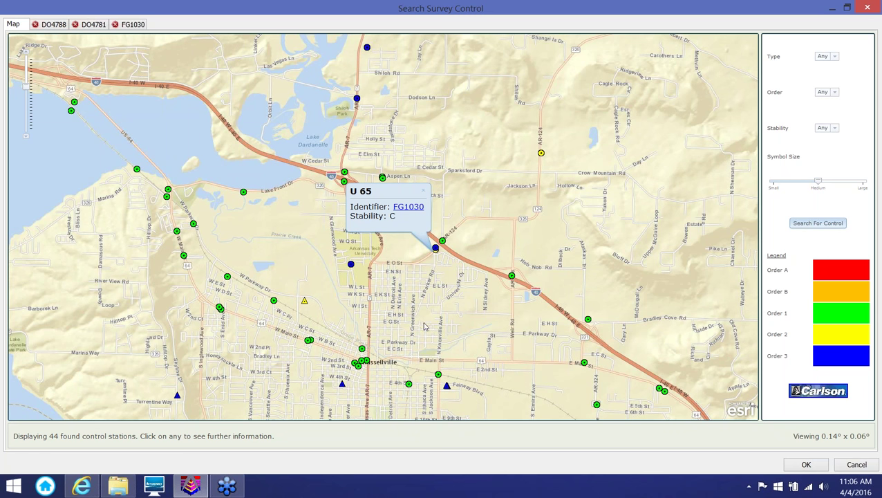
Close the U 65 callout, accept the control search and save the selected stations to the coordinate file
left_click(423, 189)
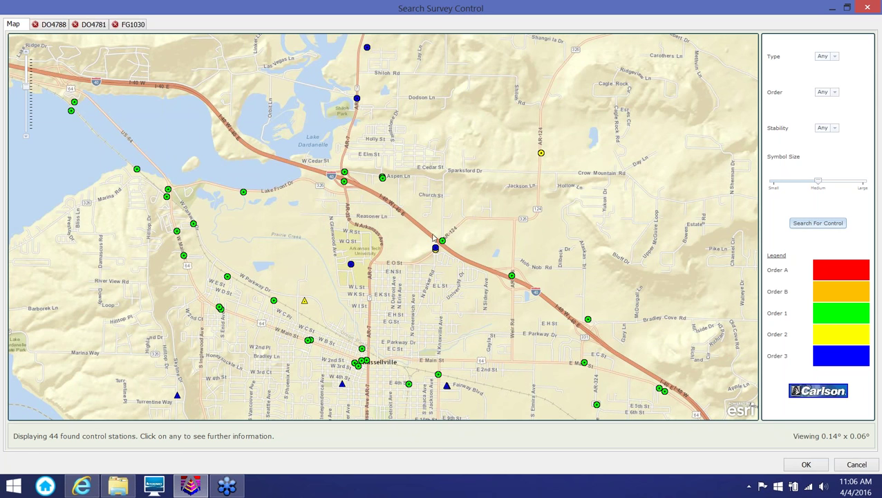
left_click(805, 465)
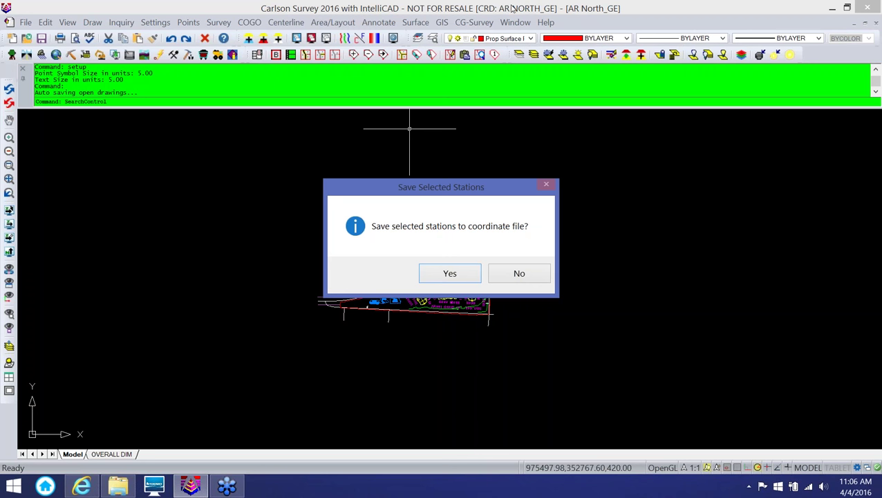
left_click(451, 274)
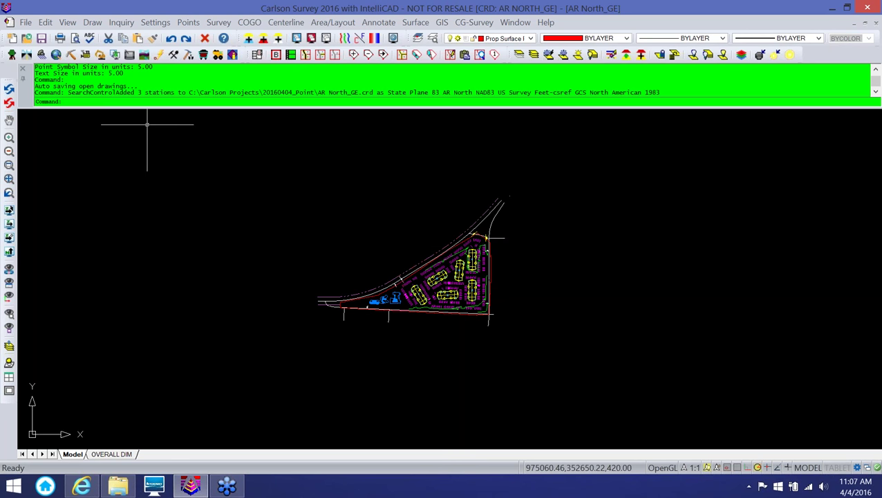
Generate a List Points report covering all points in the coordinate file
left_click(188, 23)
left_click(205, 65)
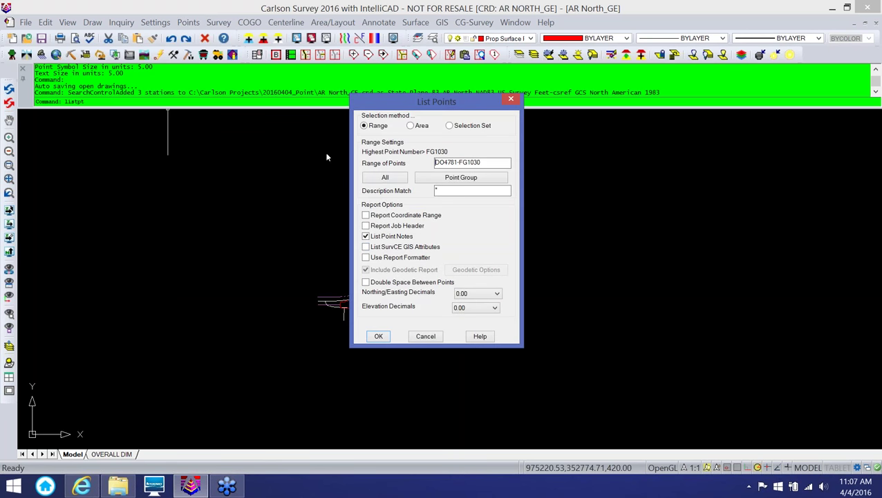
left_click(385, 180)
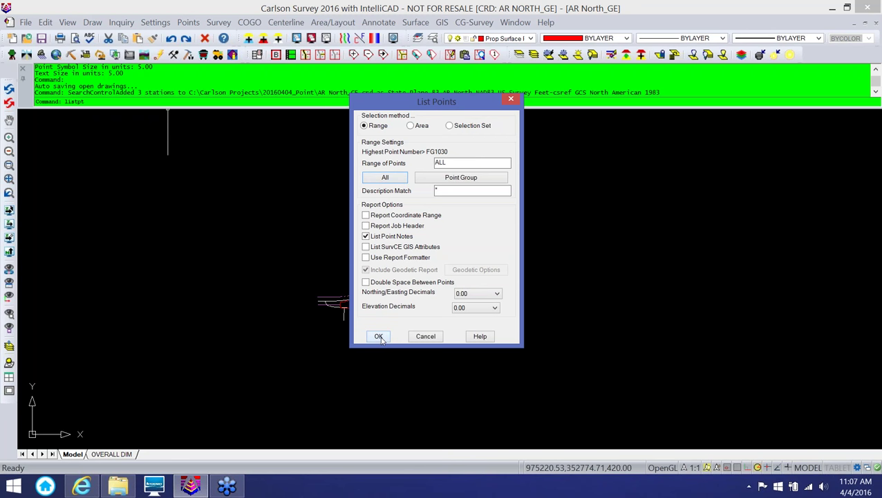
left_click(379, 336)
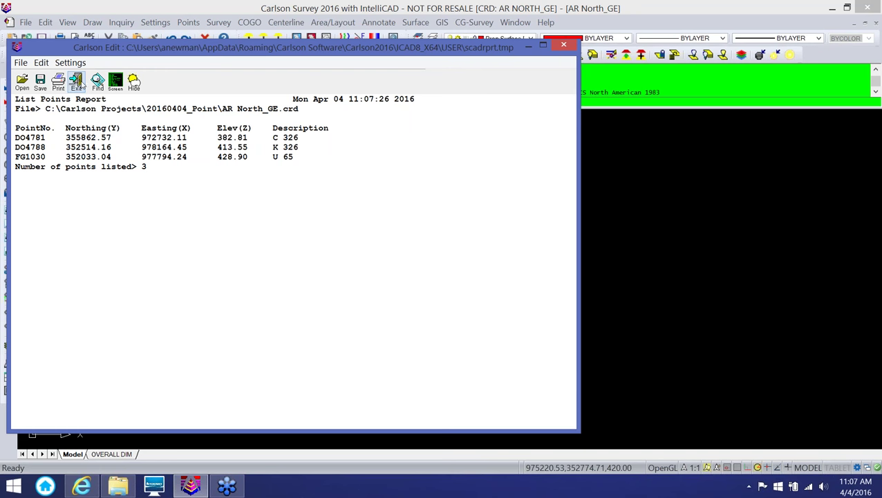
Close the points report and draw all points of the coordinate file with symbol SPT4 on layer PNTS
left_click(77, 82)
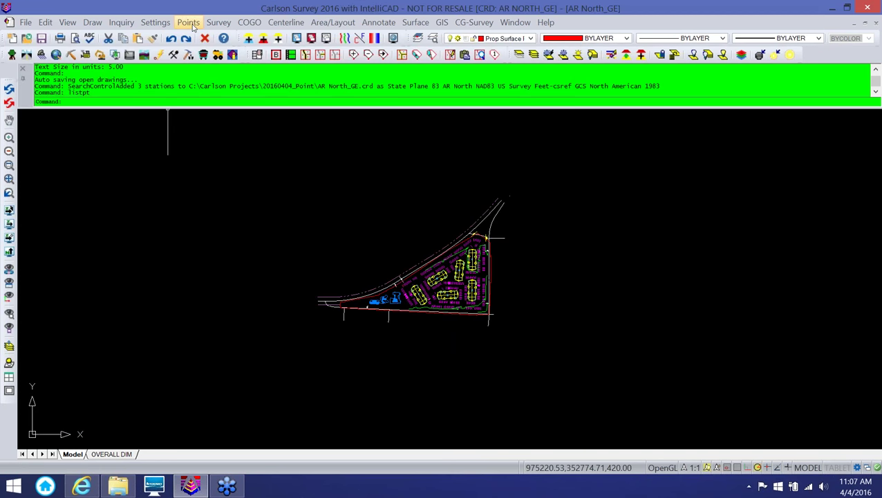
left_click(191, 24)
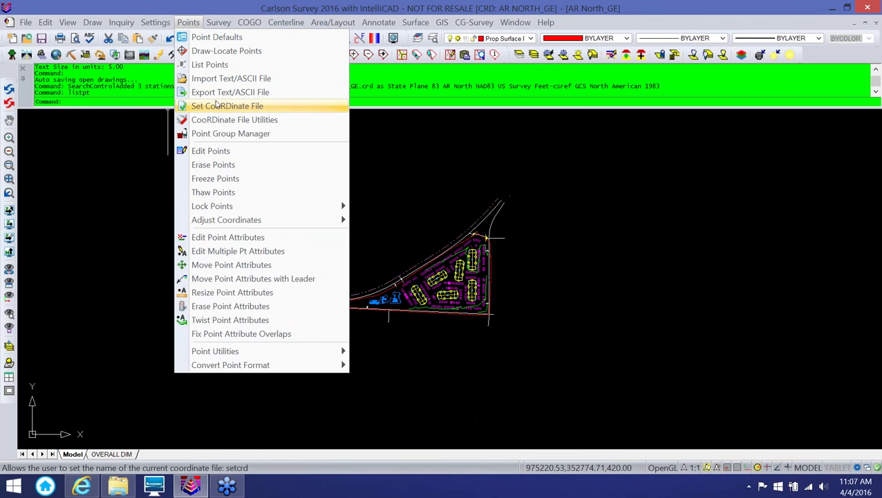
left_click(221, 52)
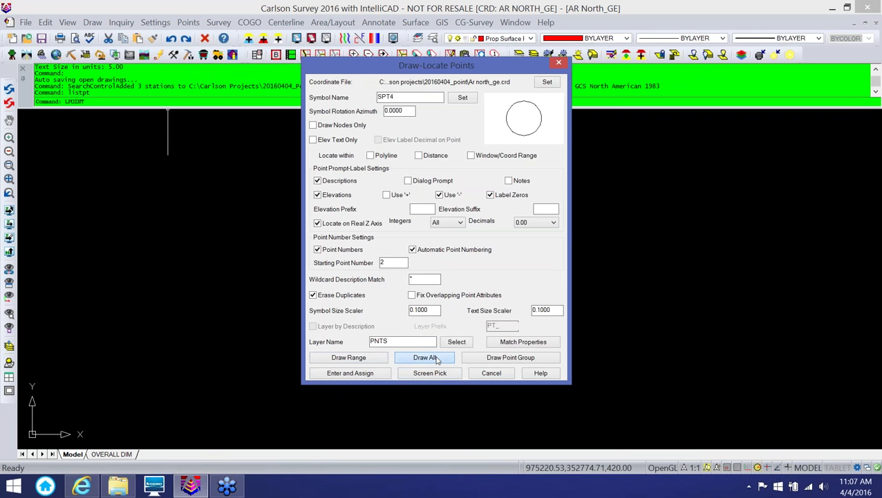
left_click(424, 358)
Examine the drawn control points FG1030, DO4788 and DO4781 and their positions around the site plan
scroll(482, 373, "up", 3)
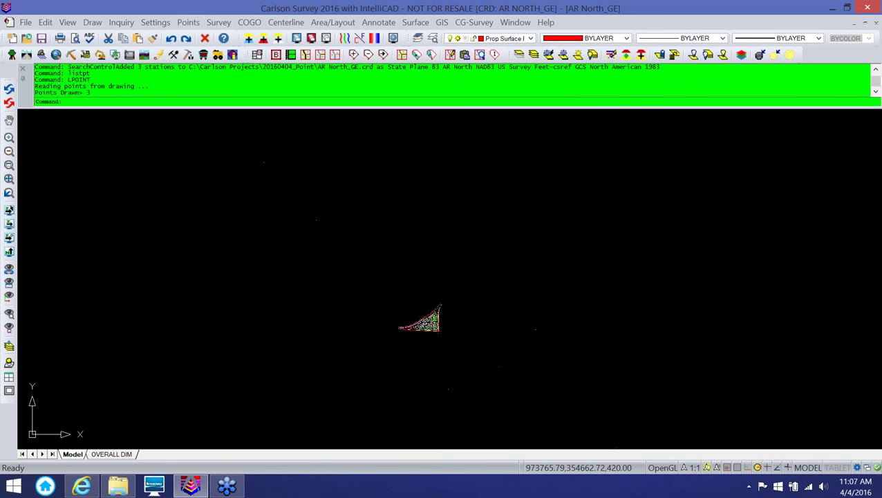
scroll(451, 312, "up", 4)
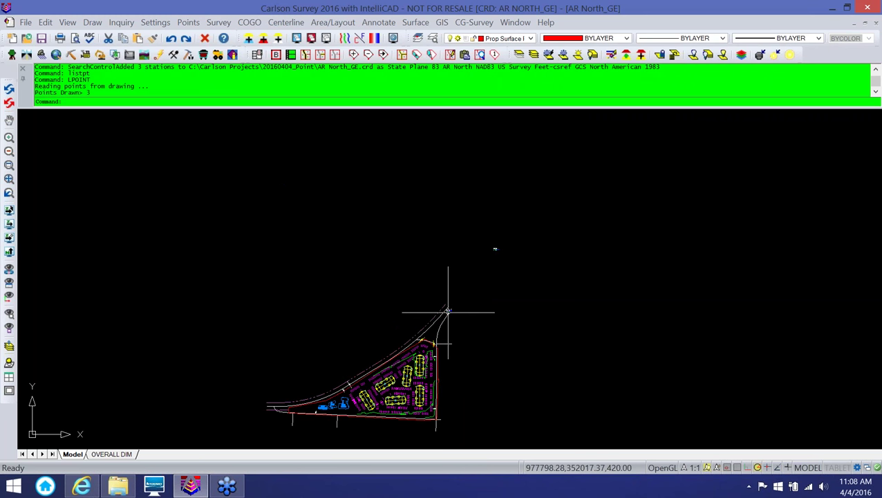
scroll(448, 311, "up", 5)
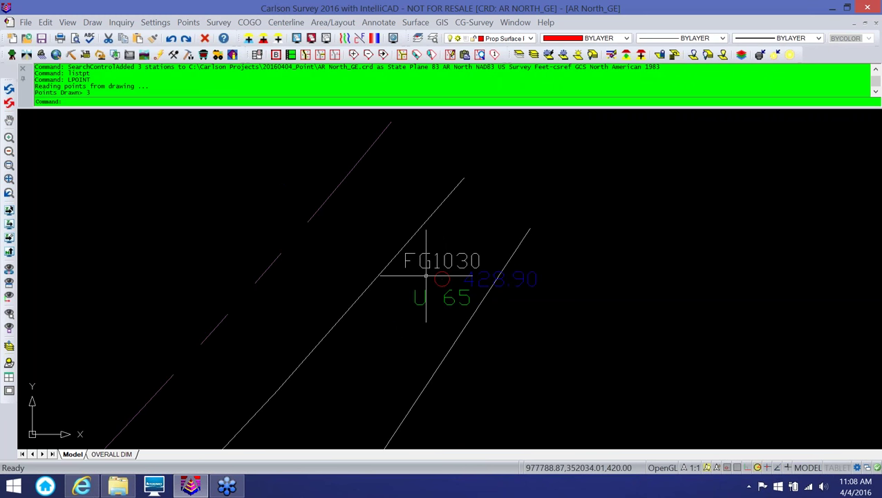
scroll(437, 267, "down", 9)
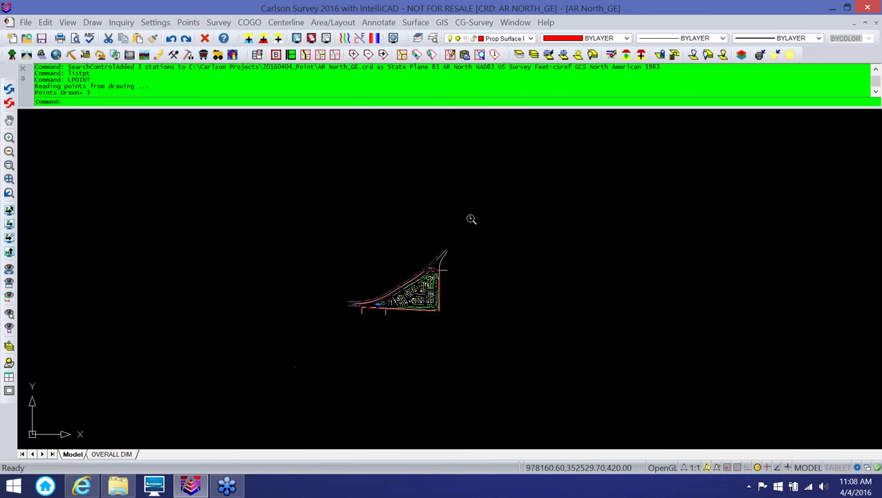
scroll(472, 219, "up", 10)
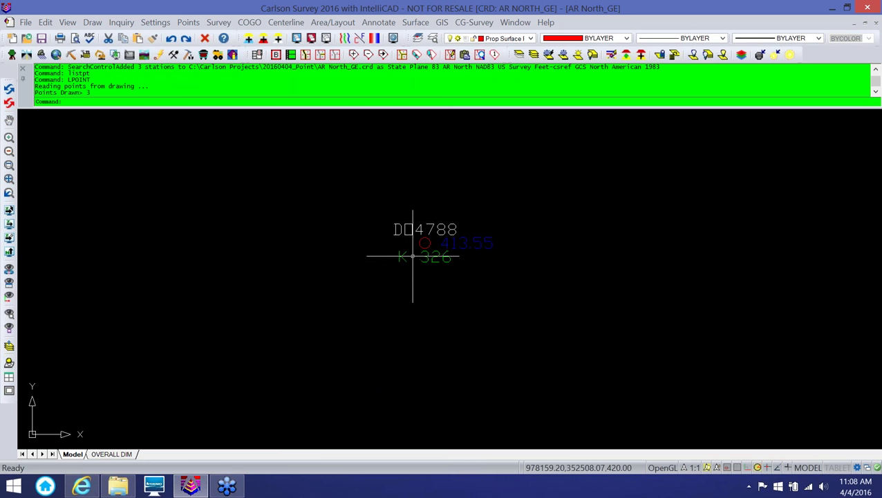
scroll(413, 256, "down", 10)
middle_click_drag(263, 167, 348, 223)
scroll(354, 226, "up", 8)
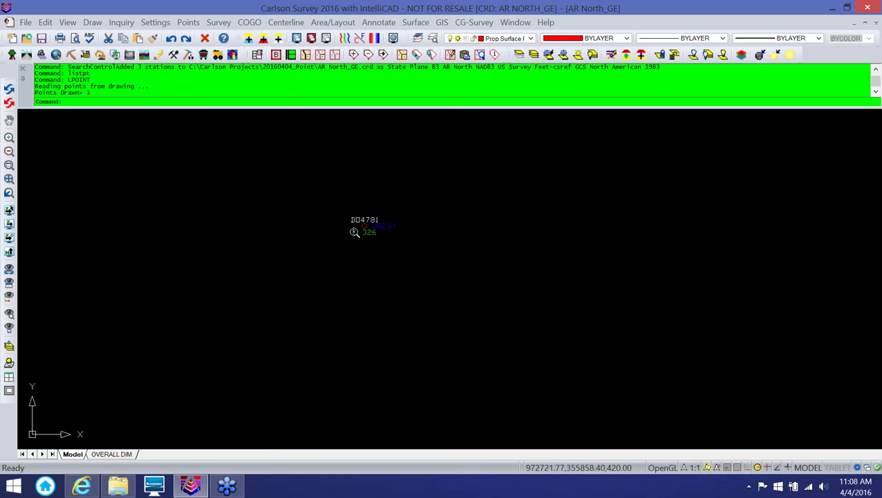
scroll(345, 225, "down", 10)
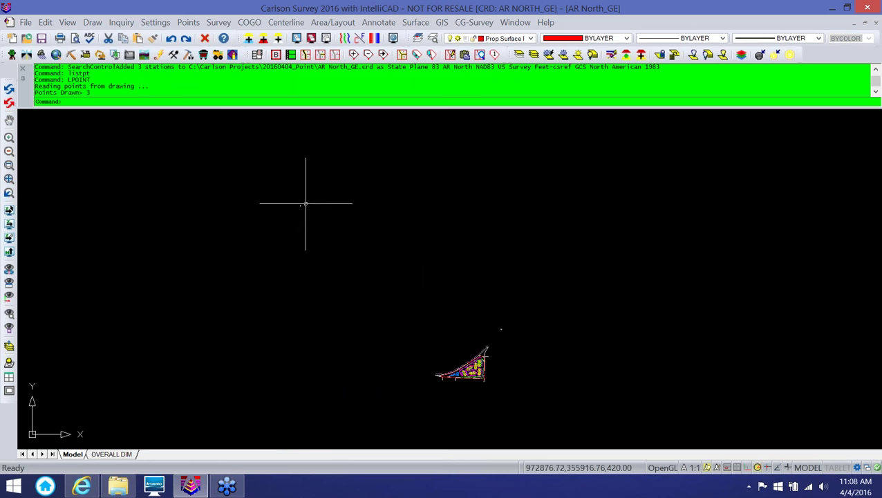
scroll(306, 204, "down", 2)
scroll(368, 258, "up", 2)
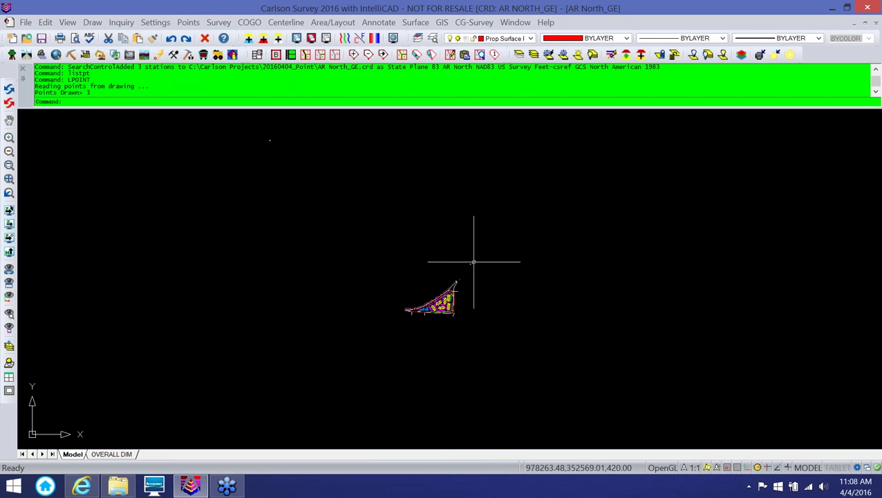
Review the projection and zone in Drawing Setup and accept the settings
left_click(159, 23)
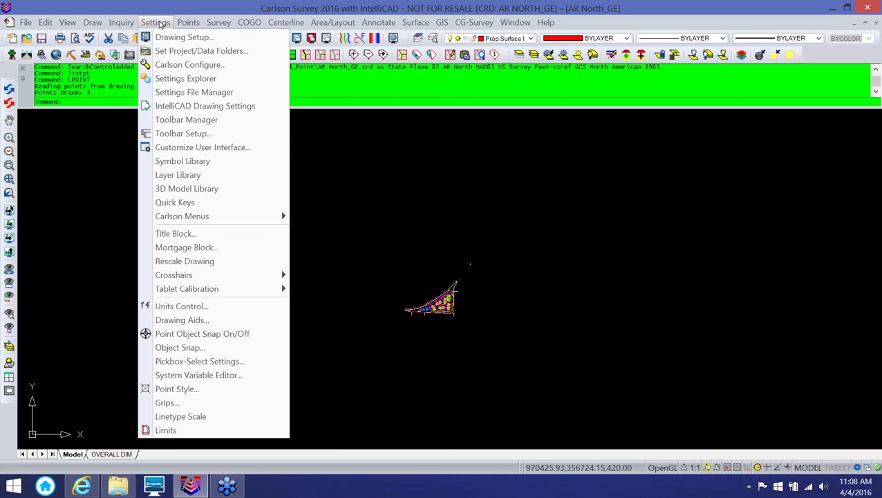
left_click(170, 38)
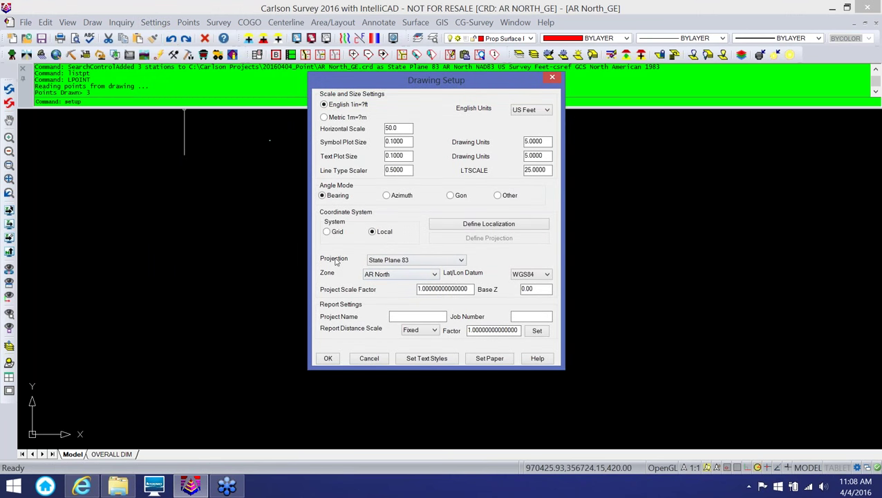
left_click(328, 358)
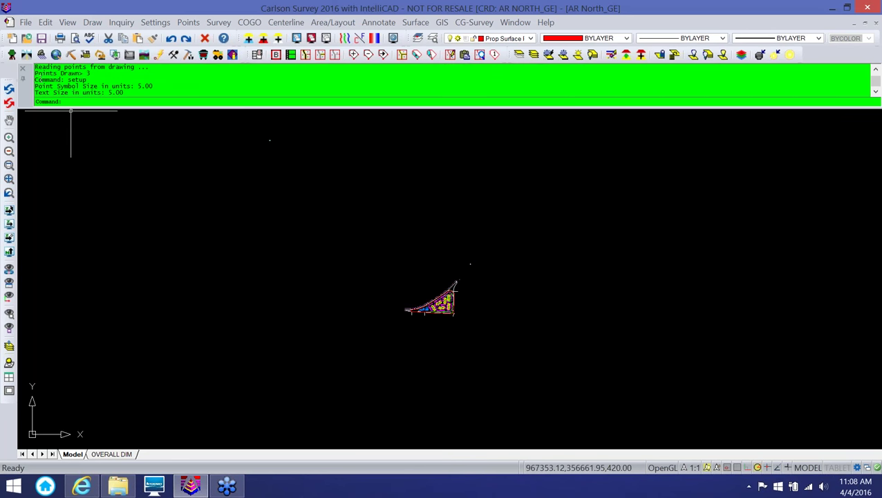
Export all drawing entities to a Google Earth KMZ file named arkansas, draped on Google terrain in 2D and displayed in Google Earth
left_click(26, 22)
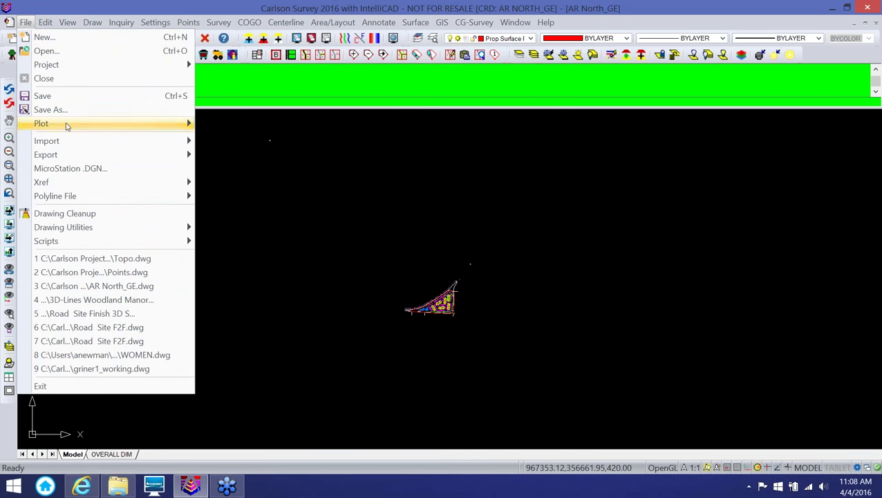
mouse_move(103, 161)
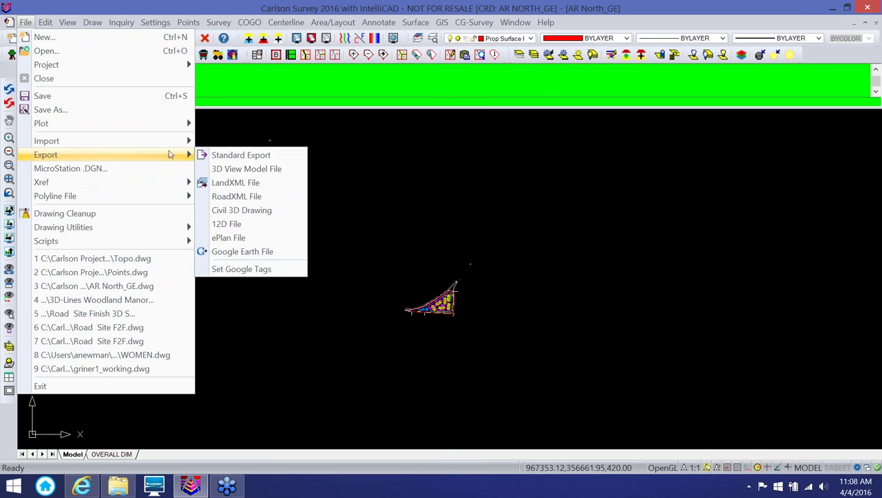
left_click(257, 255)
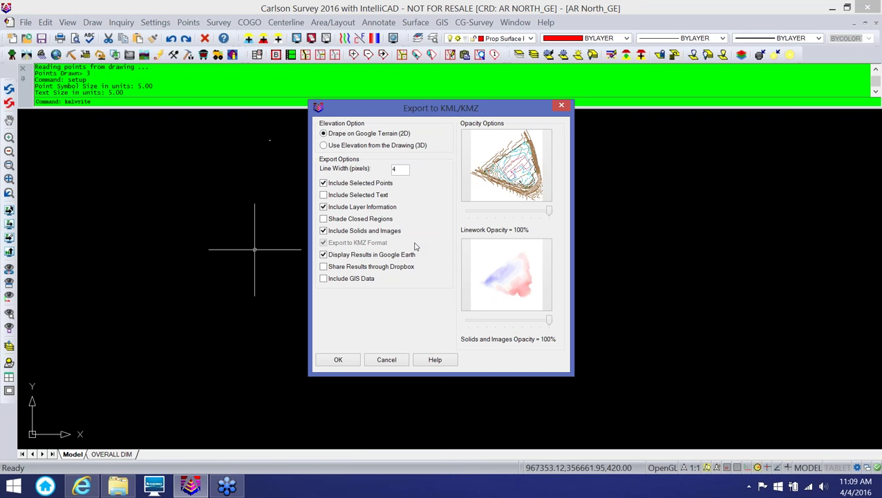
left_click(338, 360)
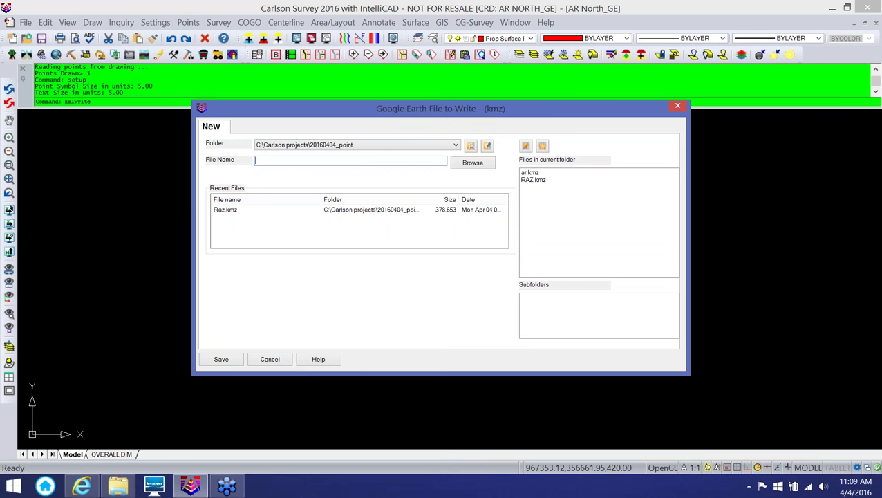
type("arkansas")
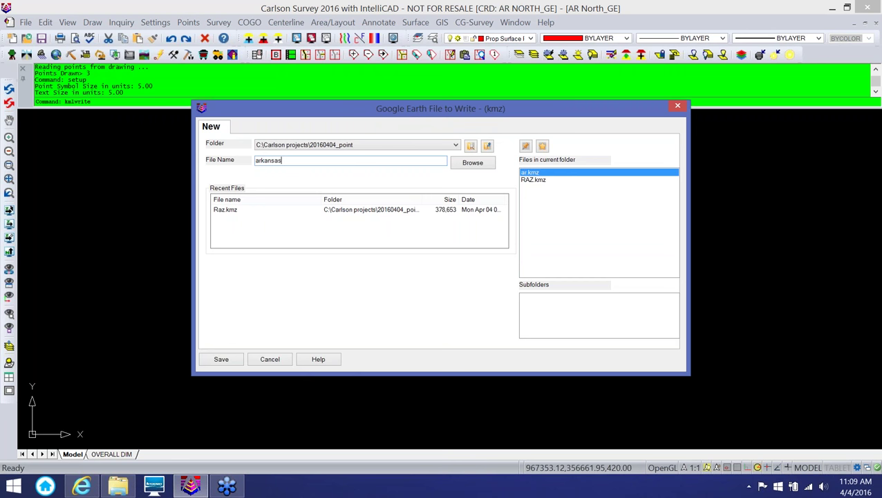
key("Return")
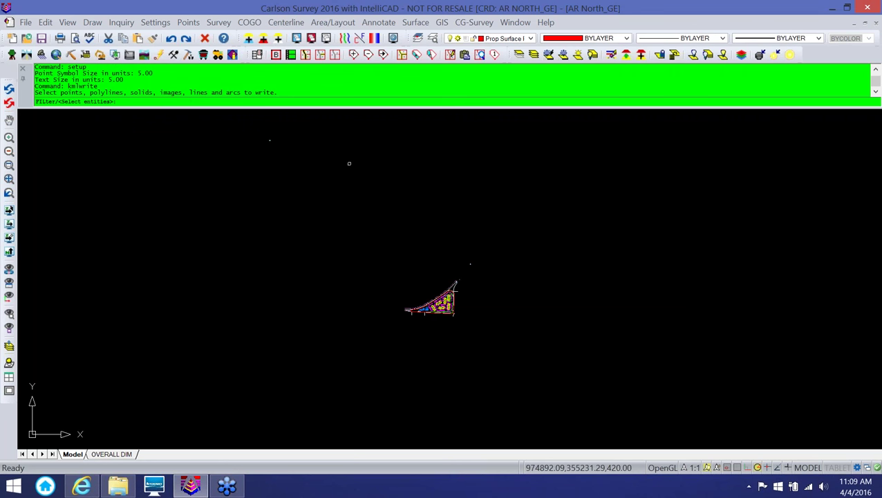
type("all")
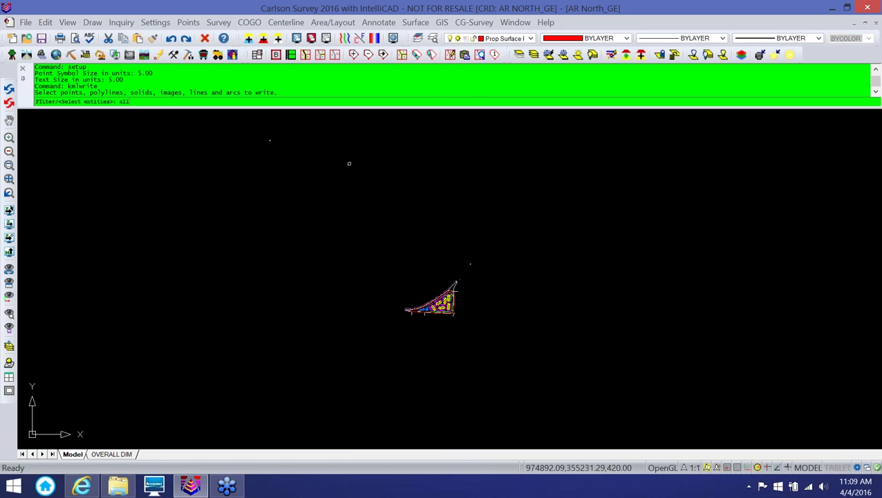
key("Return")
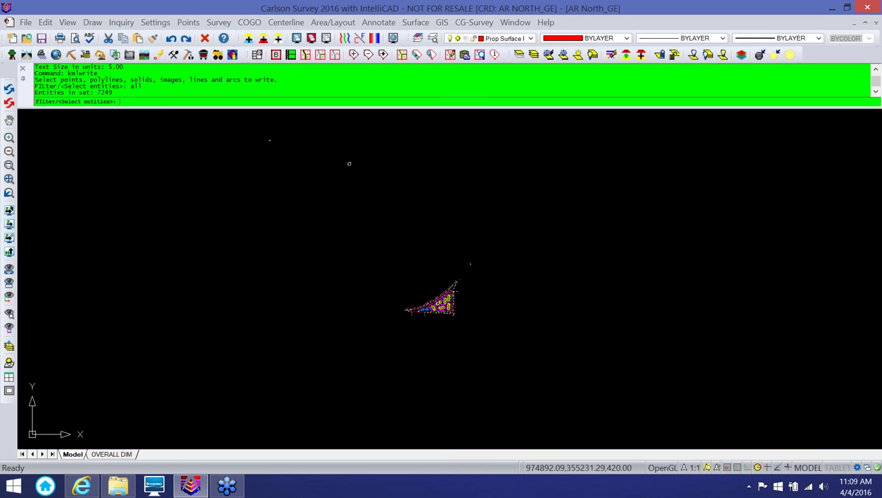
key("Return")
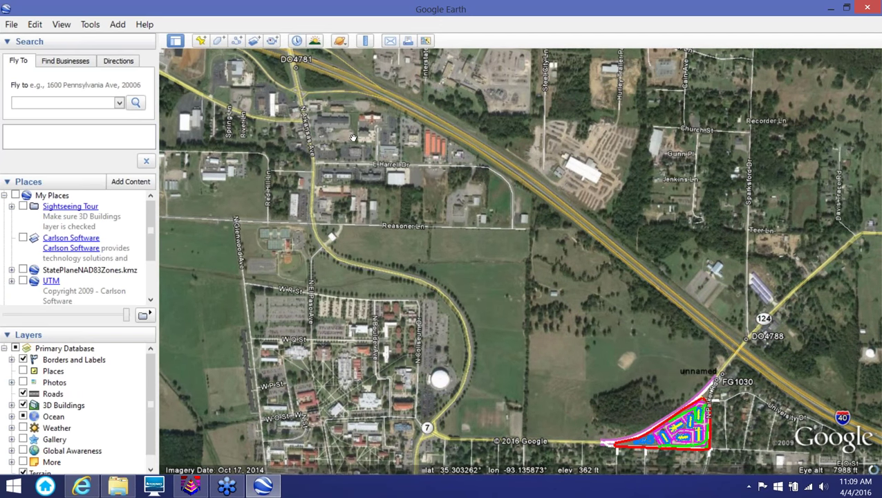
In Google Earth, examine the location of station DO4781 beside the N Arkansas Ave bridge over Interstate 40
left_click_drag(353, 137, 465, 209)
scroll(409, 154, "up", 3)
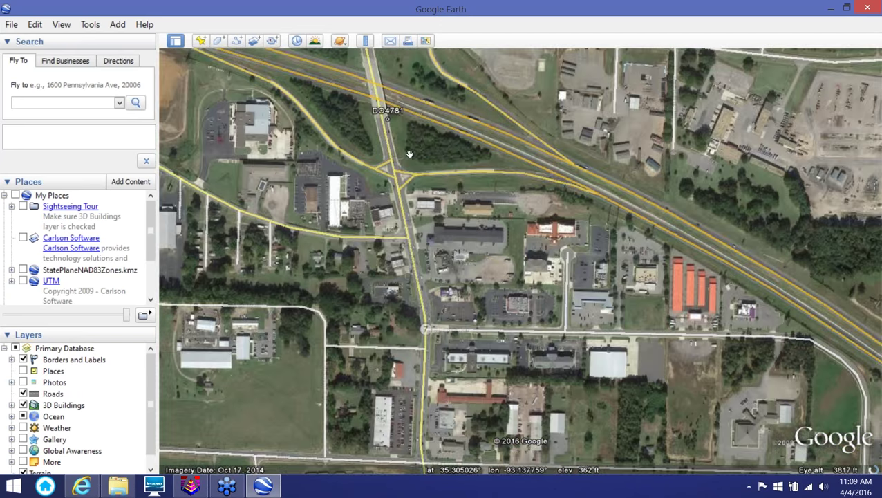
left_click_drag(410, 154, 541, 305)
scroll(517, 275, "up", 3)
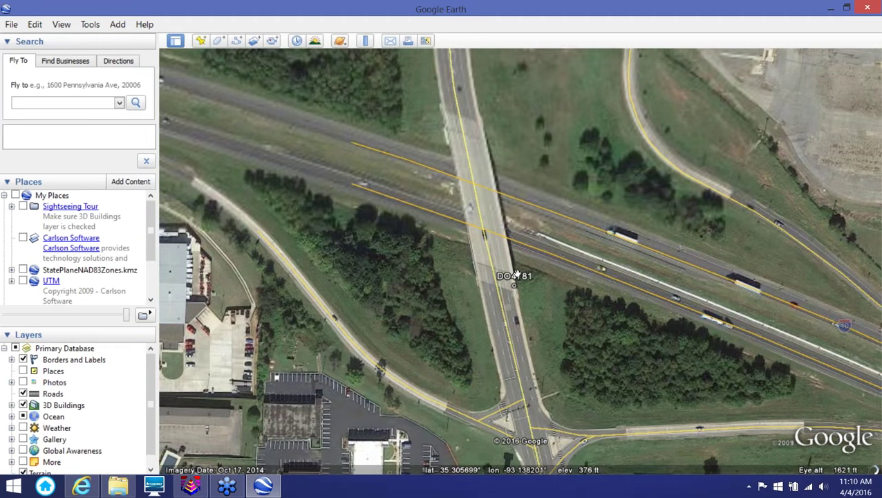
scroll(517, 275, "up", 2)
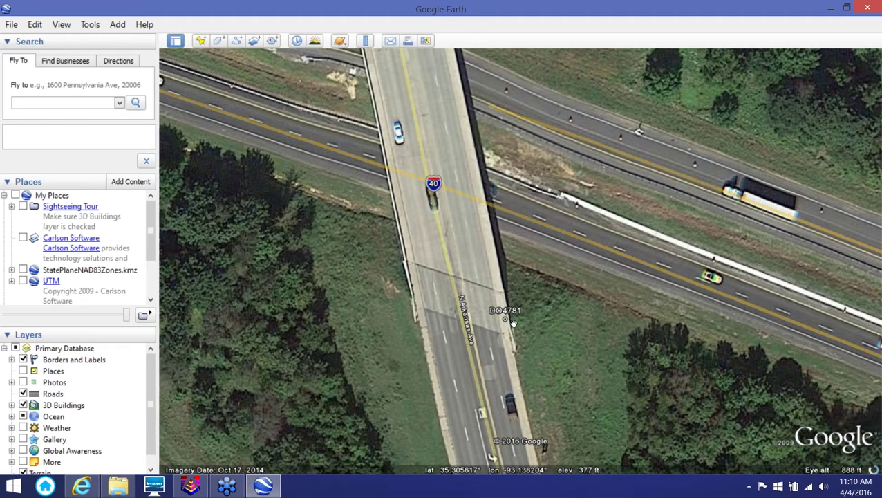
scroll(512, 323, "down", 1)
scroll(475, 262, "down", 2)
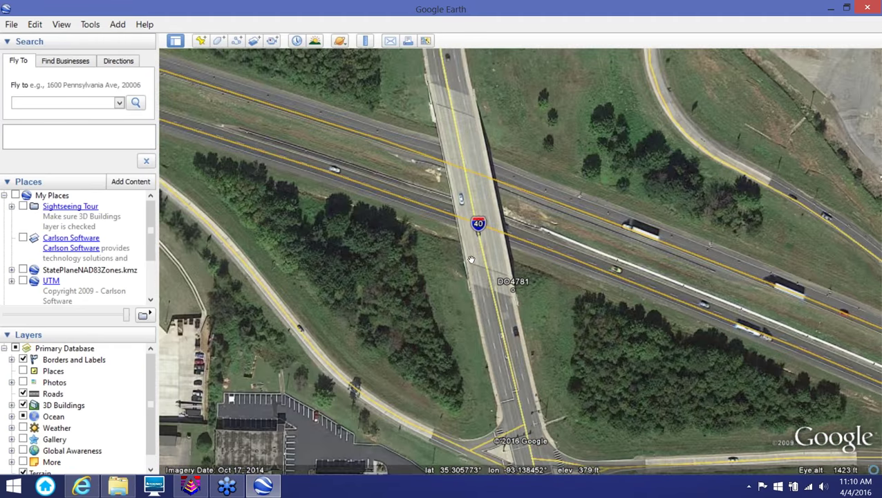
scroll(471, 260, "down", 3)
scroll(471, 260, "down", 2)
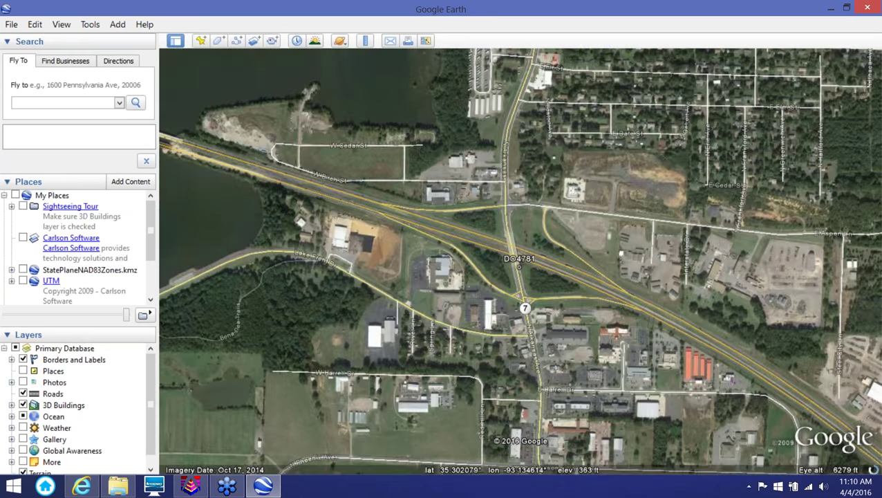
Examine the location of station FG1030 along the road north of the exported site plan, near DO4788
left_click_drag(470, 260, 214, 54)
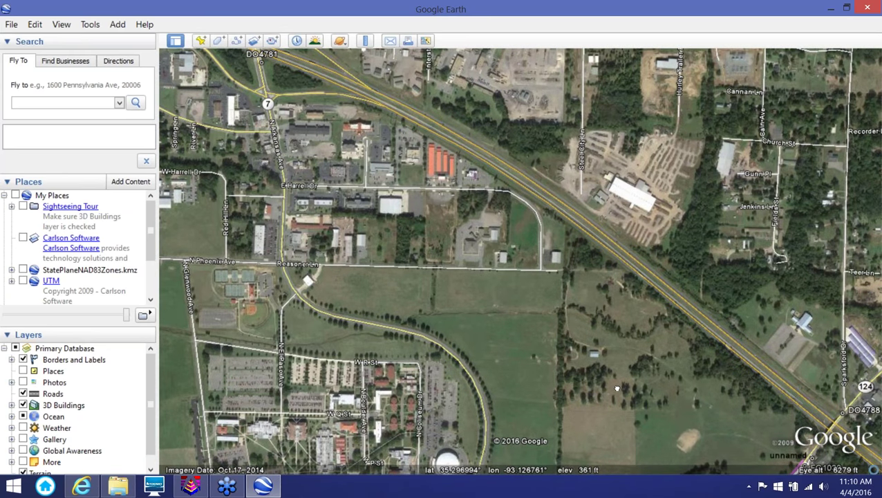
left_click_drag(608, 385, 366, 197)
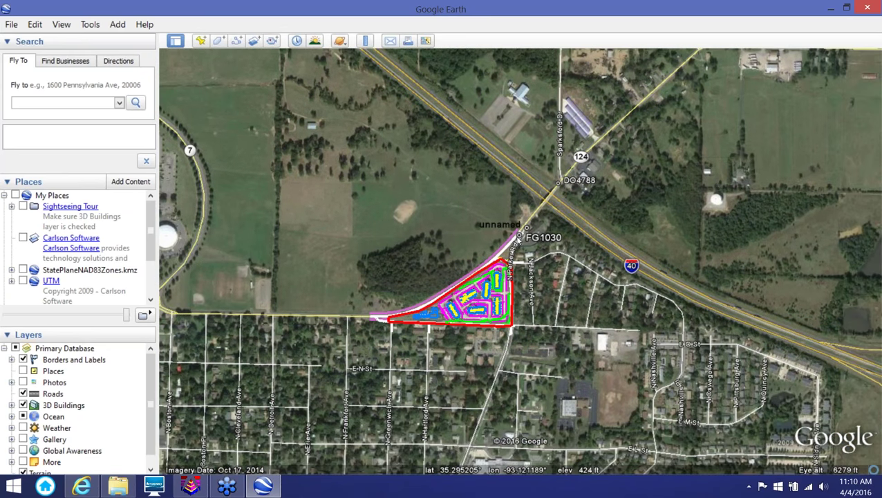
scroll(518, 239, "up", 2)
scroll(529, 285, "up", 1)
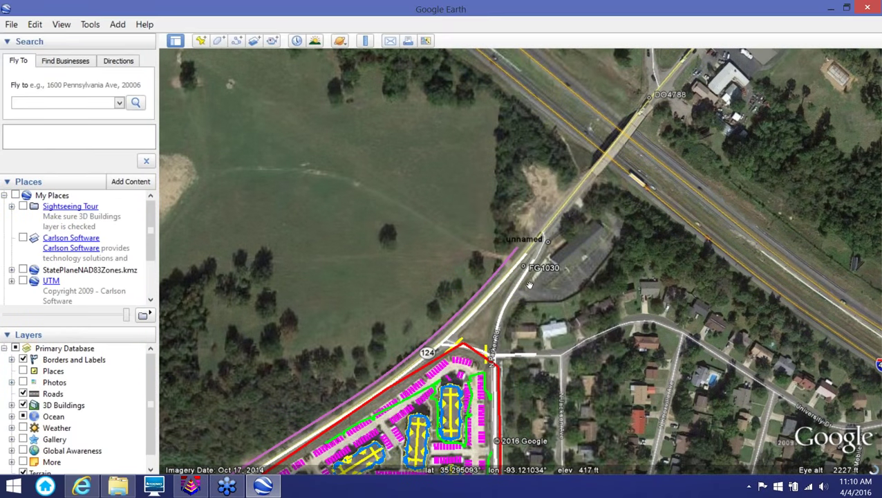
scroll(529, 284, "up", 2)
scroll(529, 280, "up", 1)
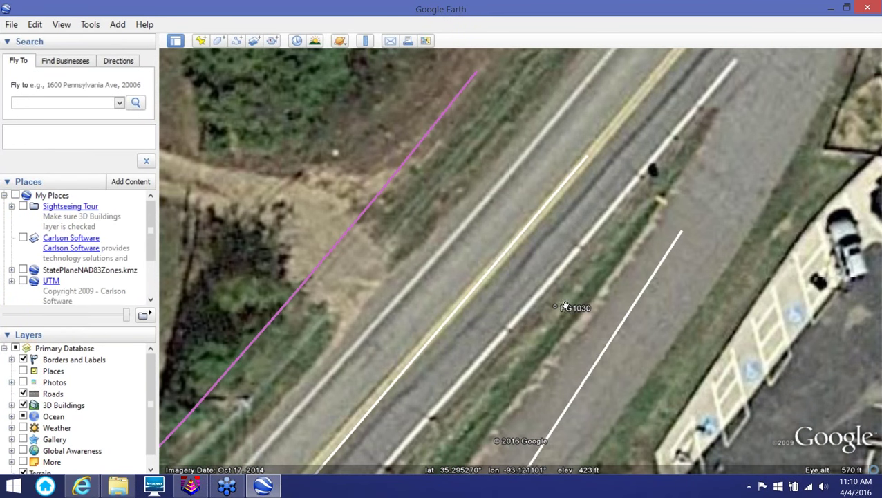
scroll(545, 263, "down", 1)
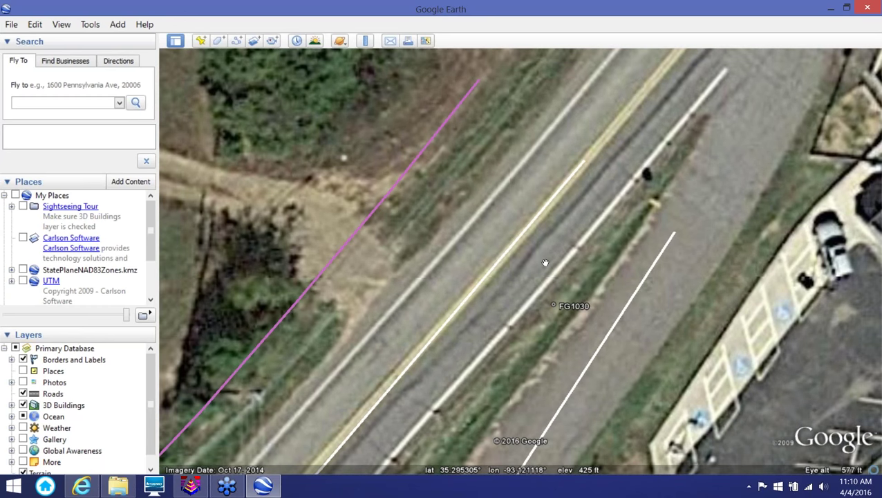
scroll(545, 263, "down", 1)
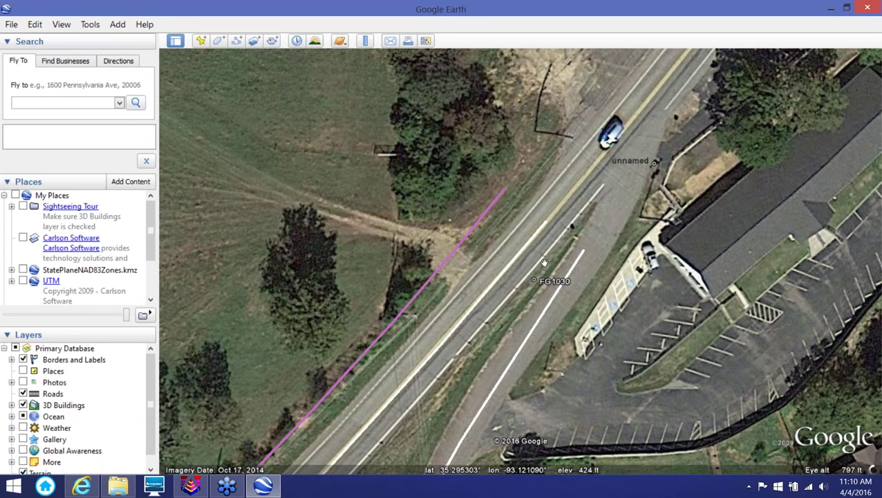
scroll(545, 263, "down", 1)
scroll(551, 249, "down", 1)
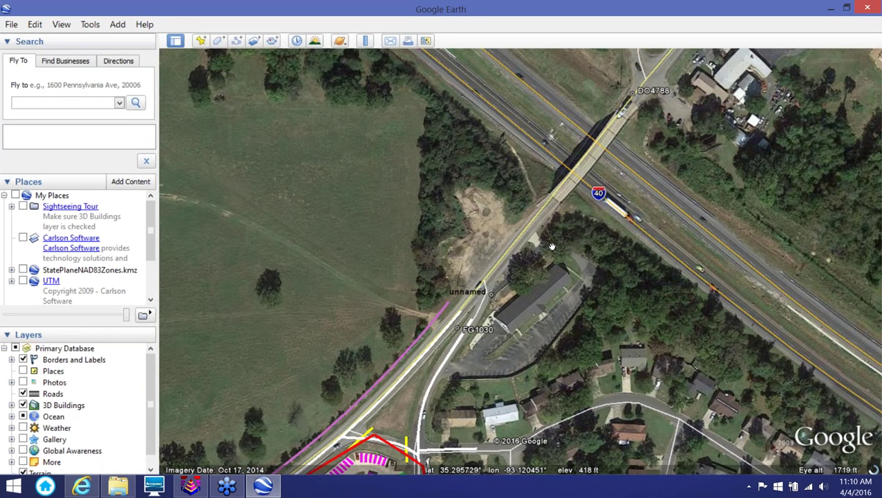
Examine station DO4788 by the Interstate 40 overpass and its position relative to the exported site plan and surrounding area
scroll(552, 247, "down", 1)
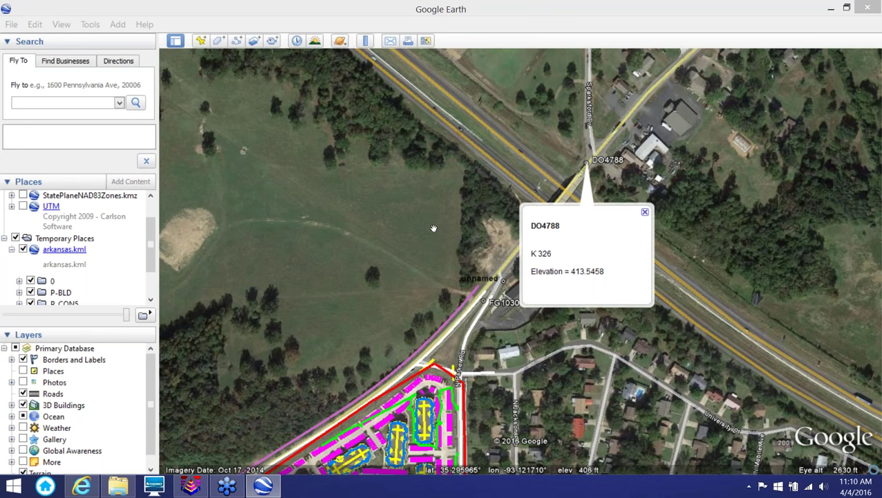
left_click(403, 285)
left_click_drag(404, 285, 486, 187)
scroll(485, 187, "up", 2)
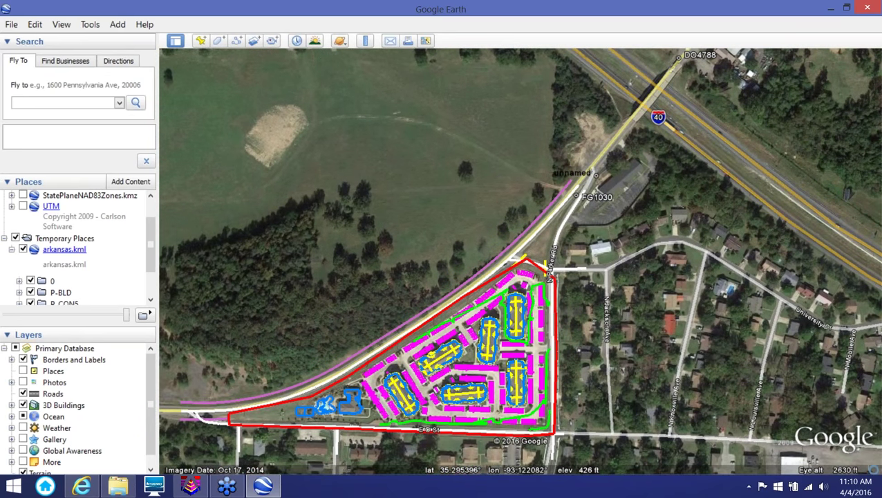
scroll(485, 220, "up", 3)
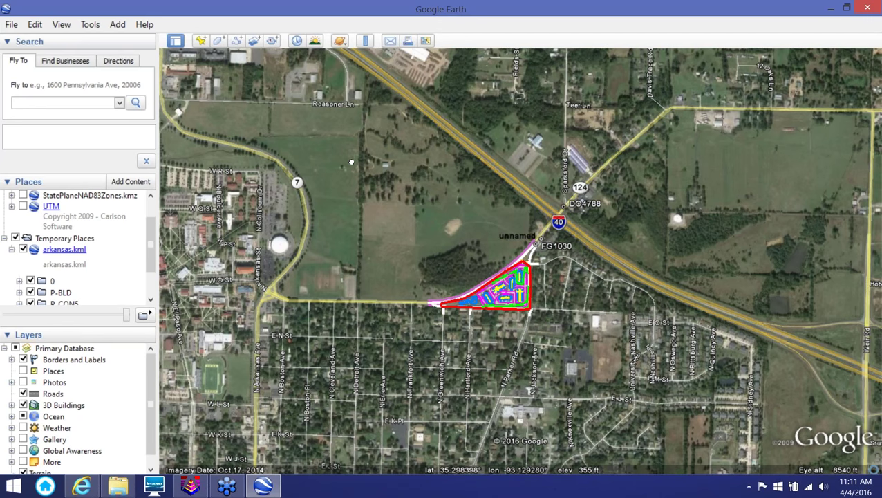
left_click_drag(352, 161, 369, 159)
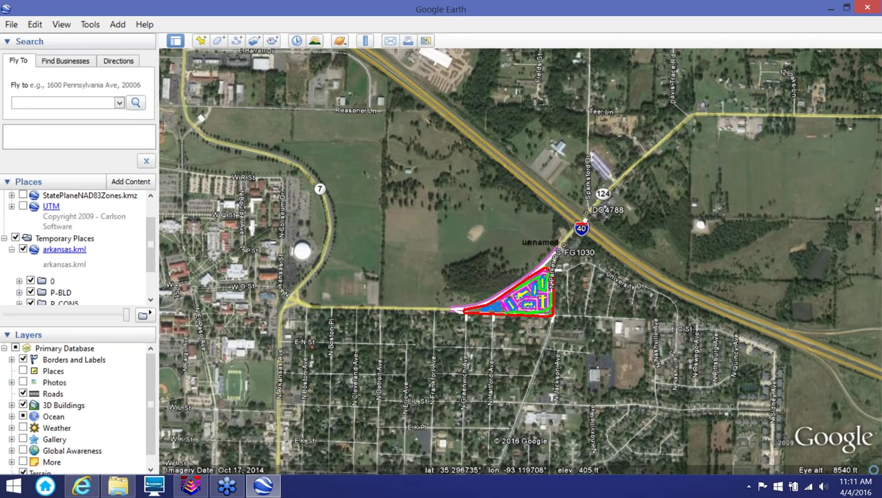
Close Google Earth without saving the temporary places to My Places, and return to the AR North_GE drawing
left_click(869, 8)
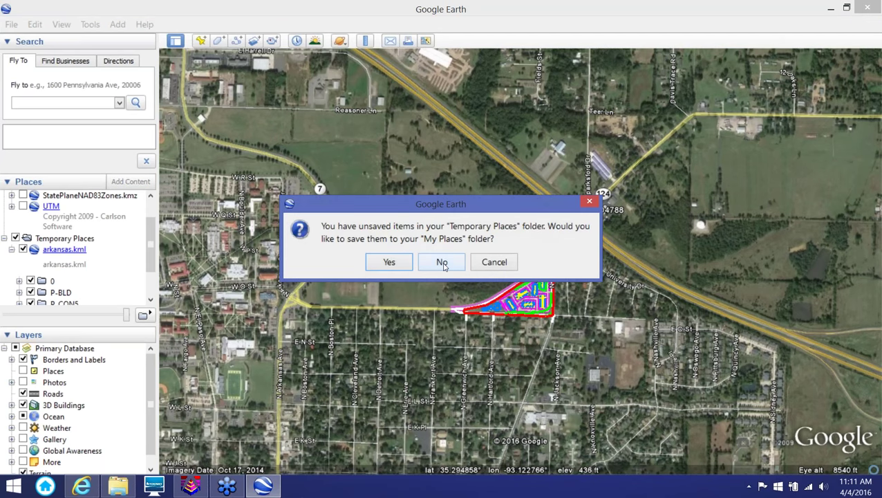
left_click(442, 263)
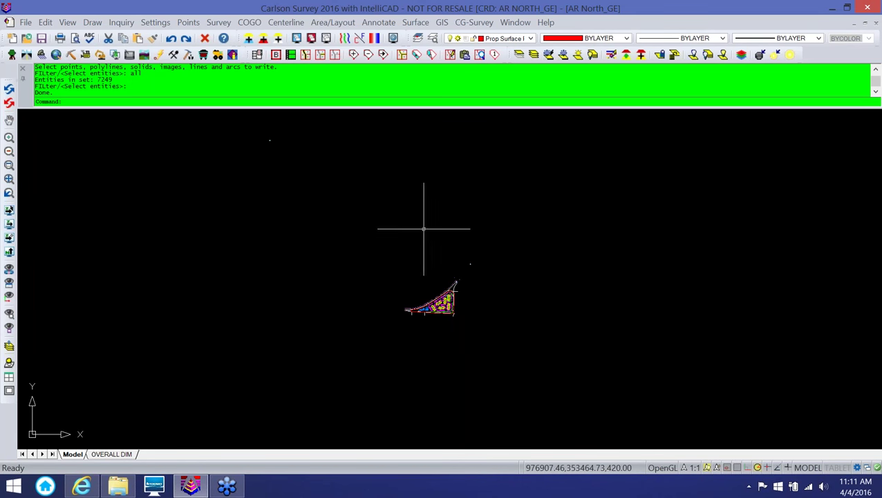
scroll(427, 240, "down", 3)
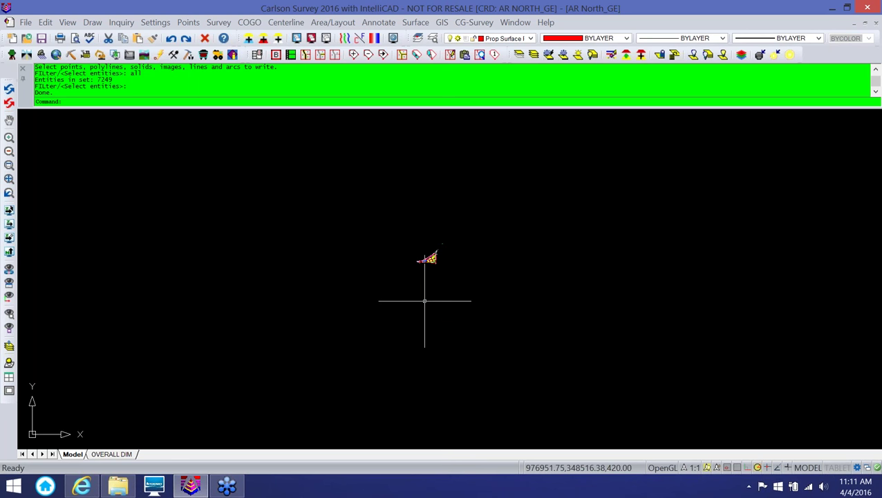
left_click(188, 23)
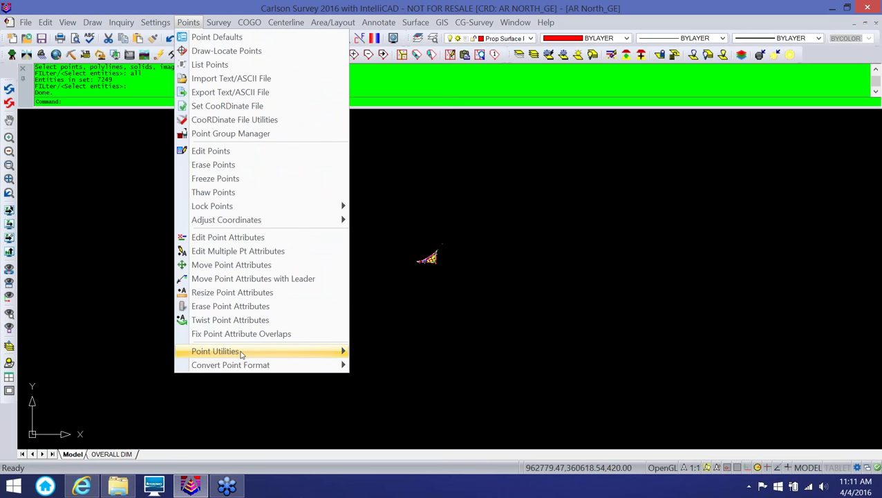
mouse_move(240, 353)
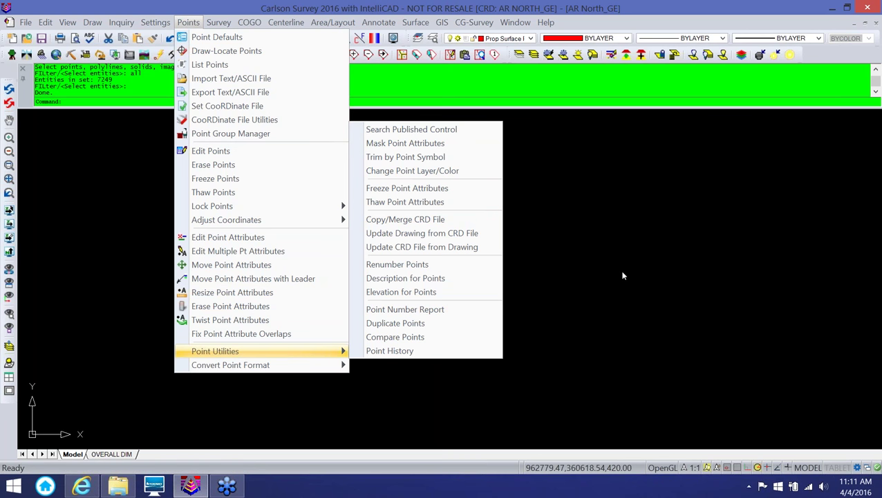
key("Escape")
key("Escape")
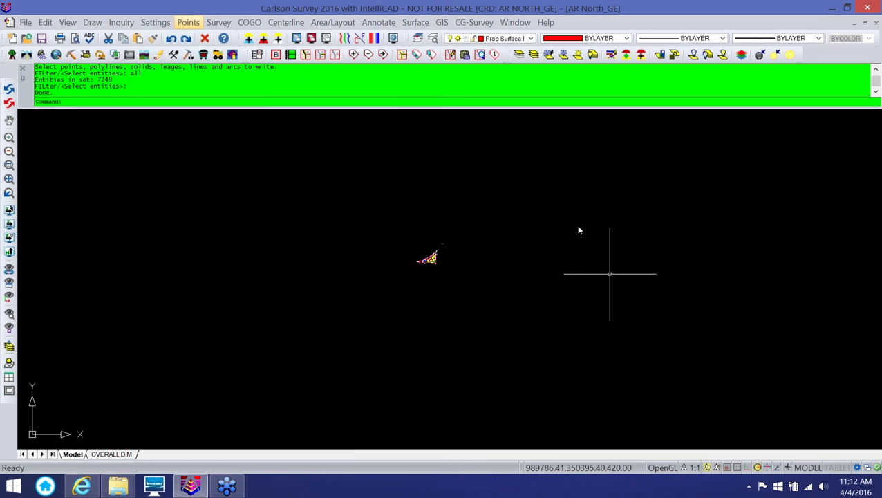
Switch to the Topo drawing and examine the building pad formed by points 500 to 523
left_click(516, 22)
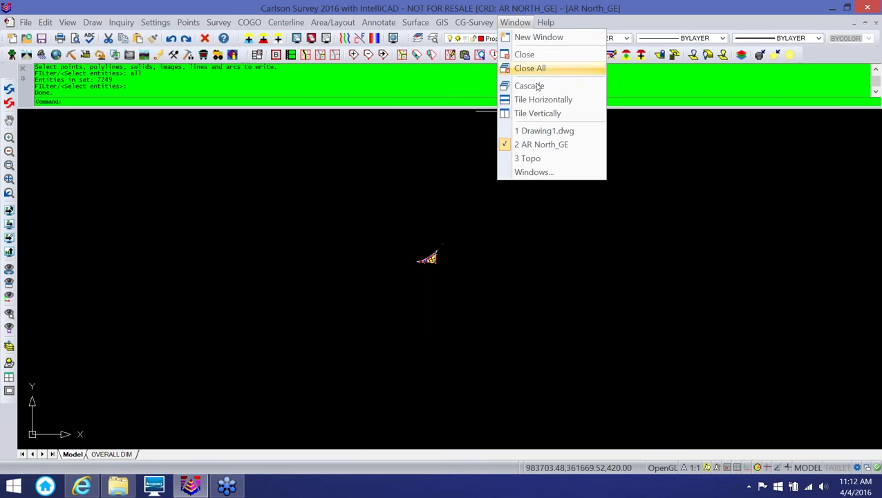
left_click(537, 158)
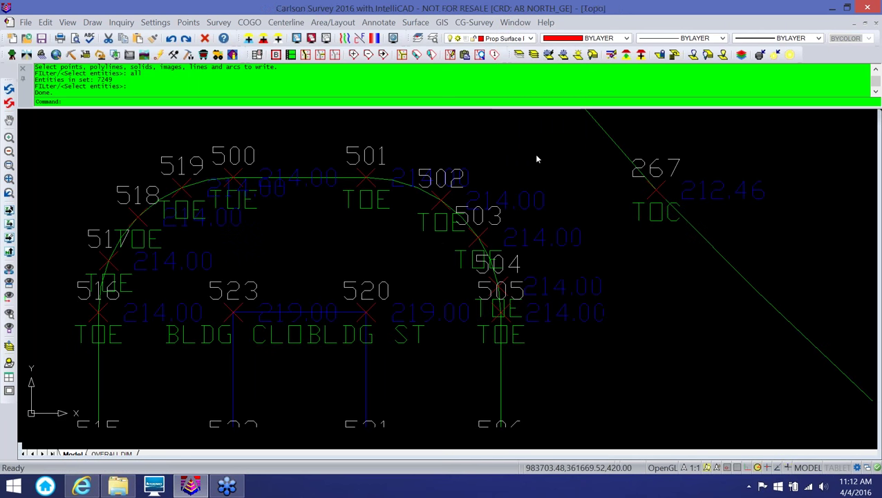
scroll(373, 244, "down", 4)
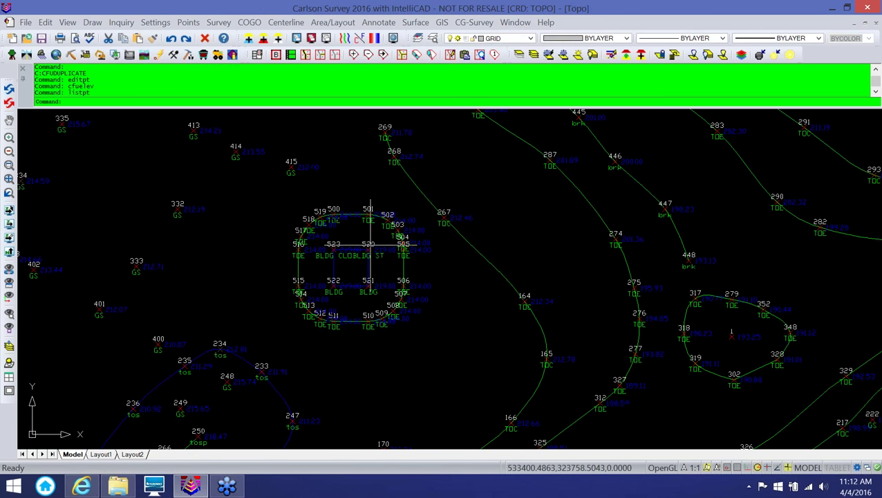
scroll(373, 243, "down", 5)
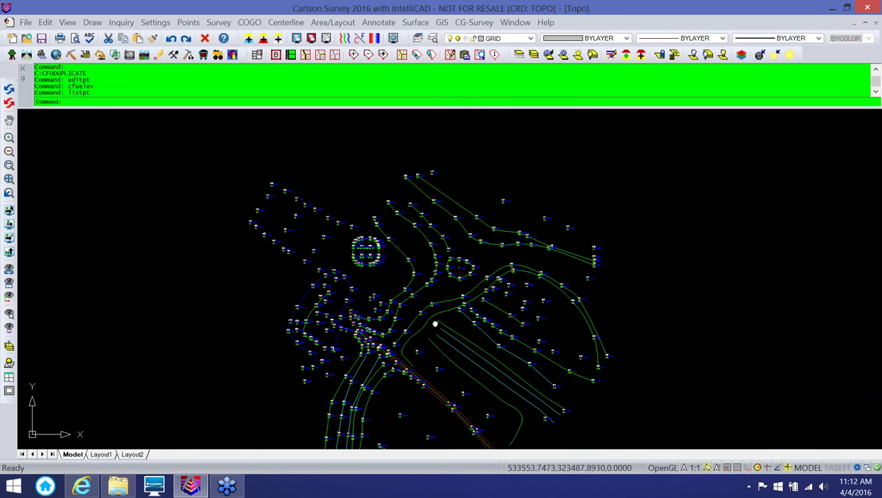
middle_click_drag(423, 338, 448, 244)
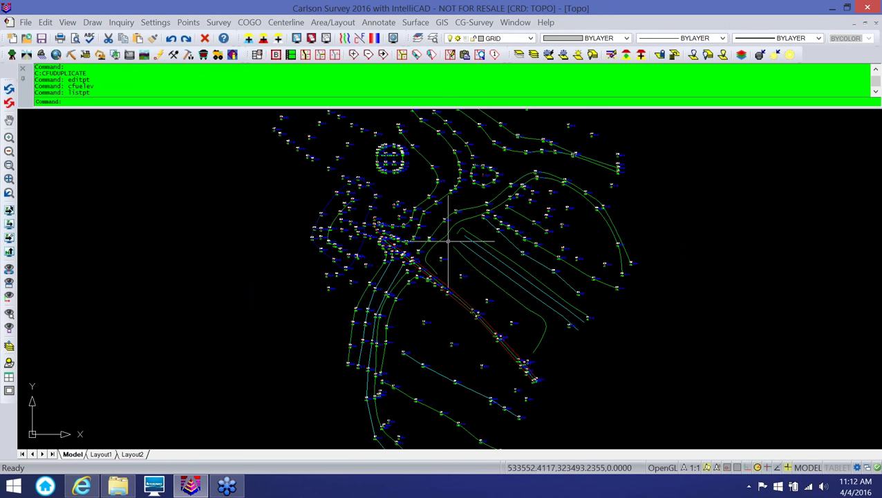
middle_click_drag(430, 227, 449, 295)
scroll(429, 213, "up", 5)
scroll(415, 219, "up", 2)
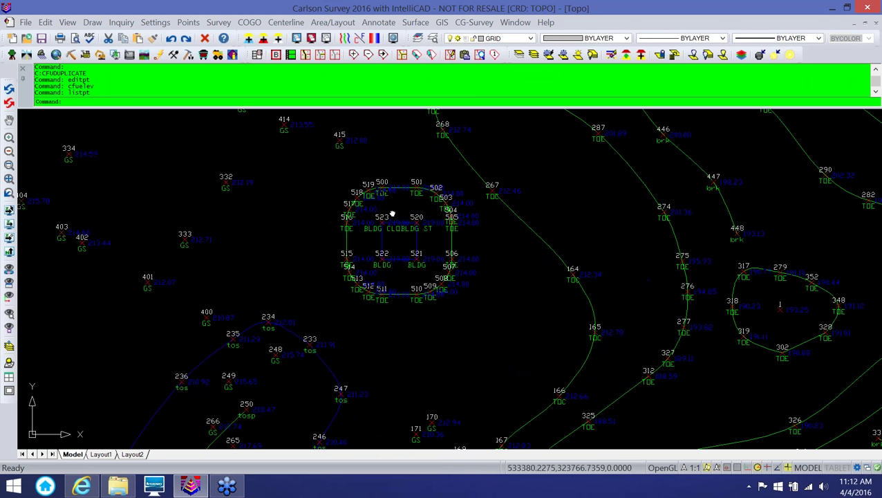
middle_click_drag(391, 213, 386, 233)
scroll(392, 229, "up", 1)
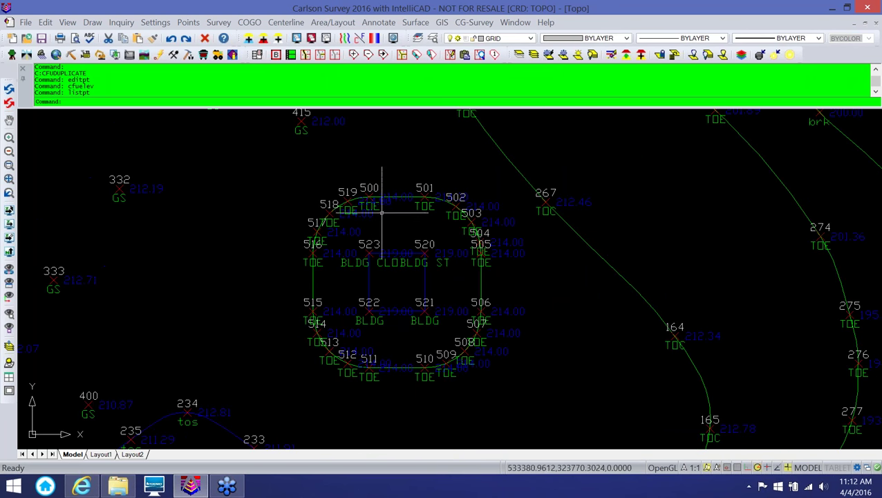
scroll(438, 199, "up", 2)
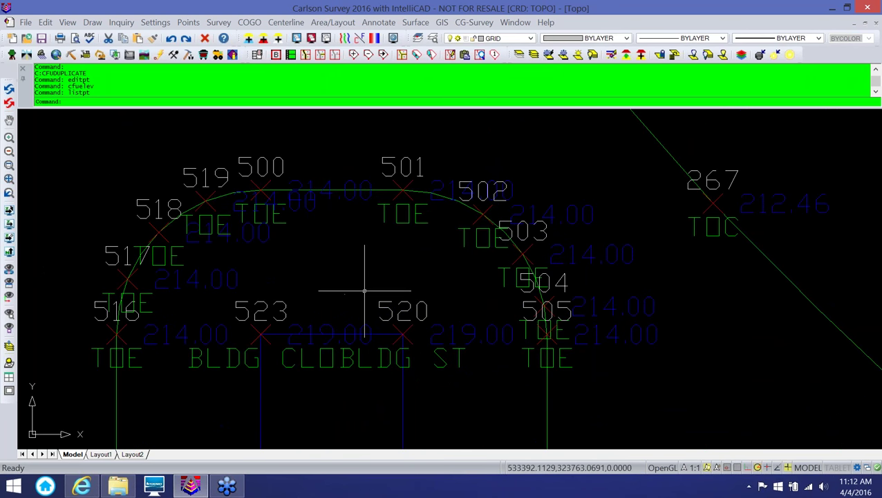
scroll(364, 270, "down", 1)
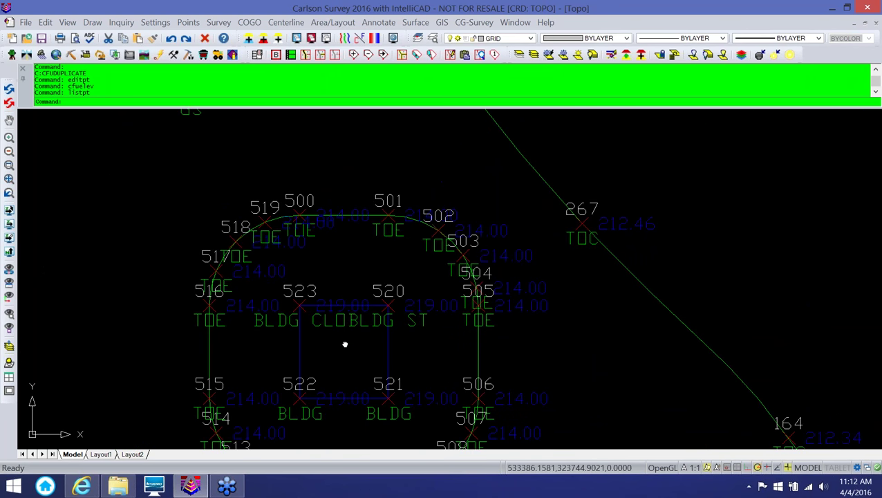
middle_click_drag(344, 343, 354, 277)
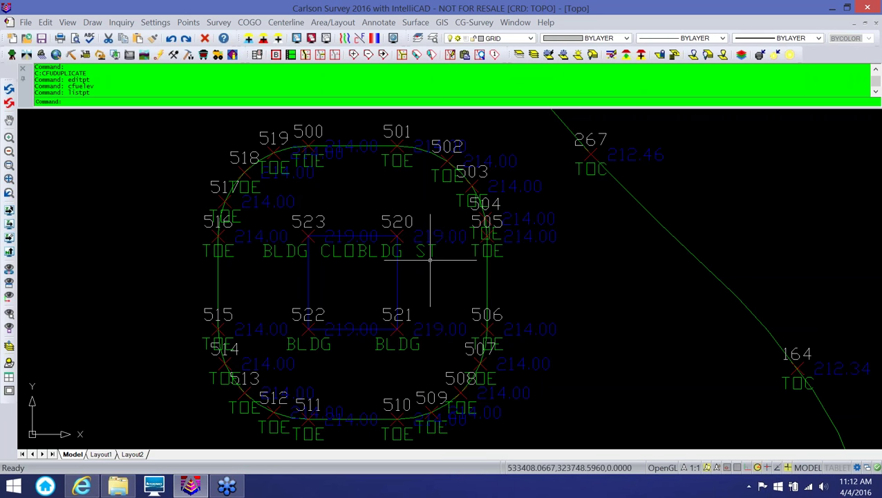
Apply a differential elevation change with a Delta Z of -100 to the point range 500-523
left_click(190, 23)
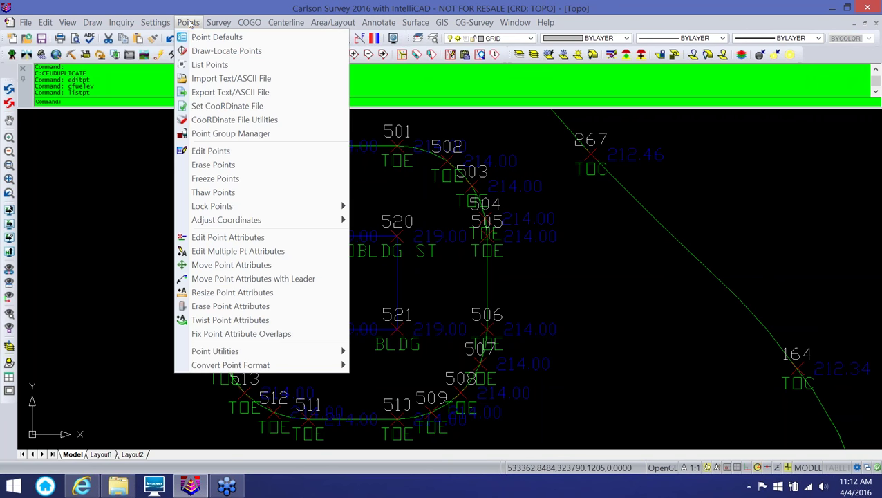
mouse_move(206, 353)
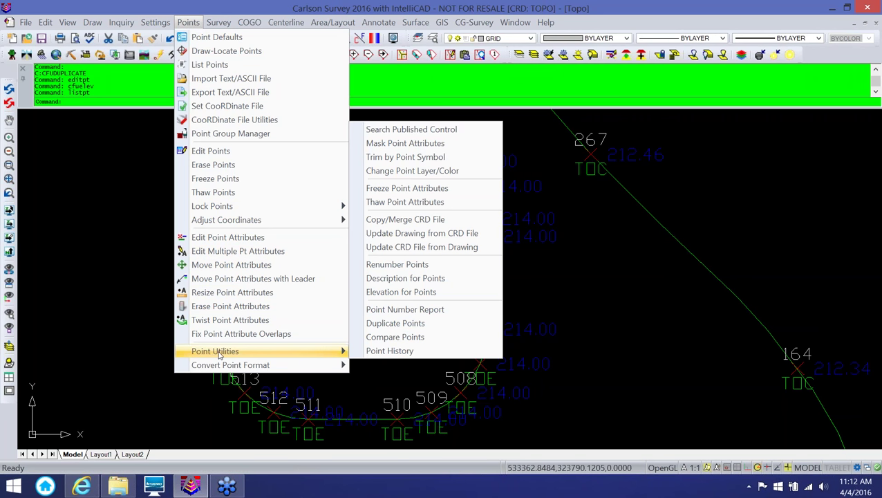
left_click(401, 293)
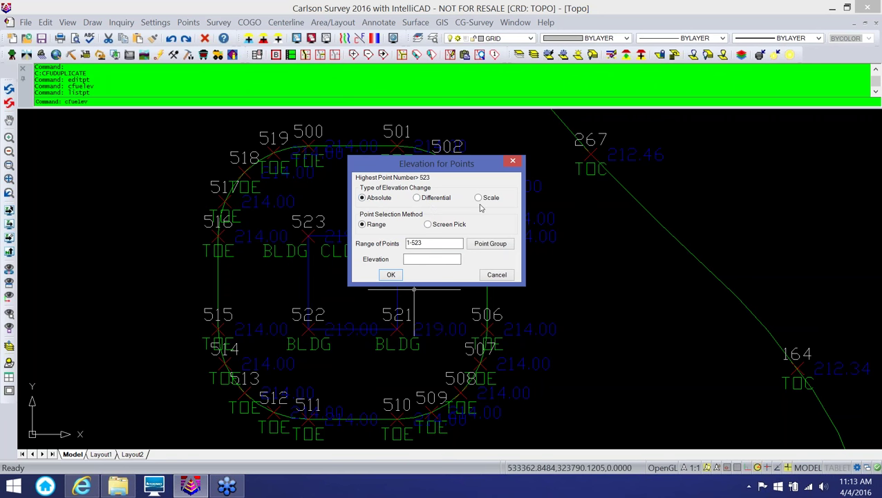
left_click(417, 198)
double_click(424, 243)
type("500-523")
left_click(419, 263)
type("-100")
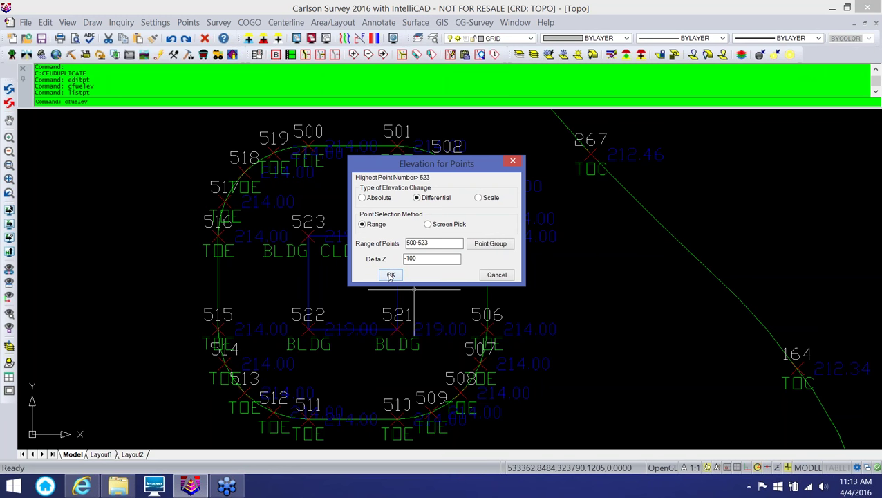
left_click(391, 275)
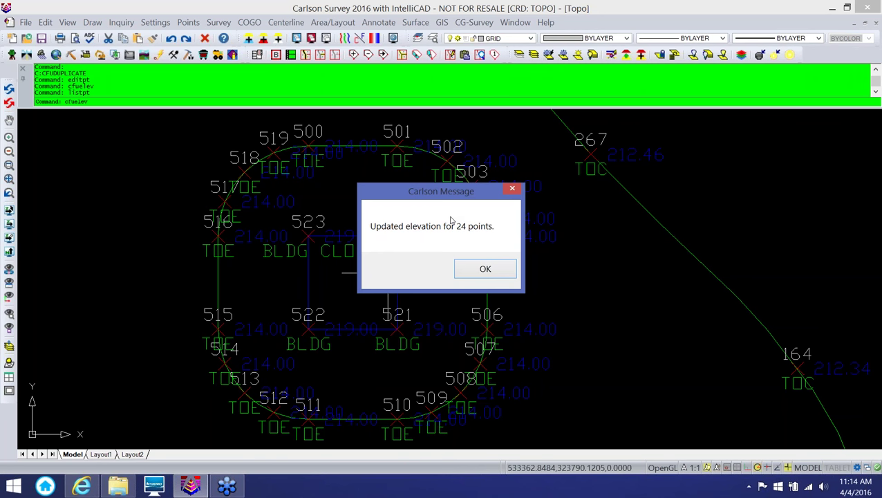
left_click(486, 269)
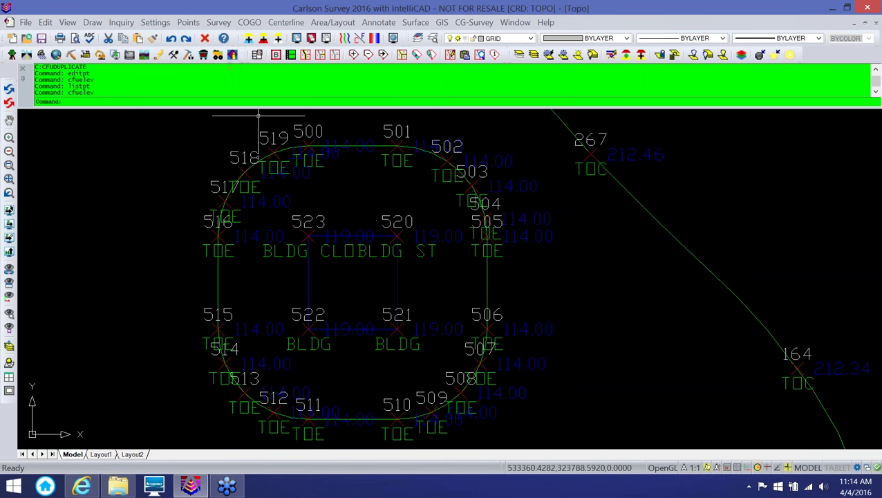
List points 500-523, check the elevation column in the report, and close the report
left_click(194, 23)
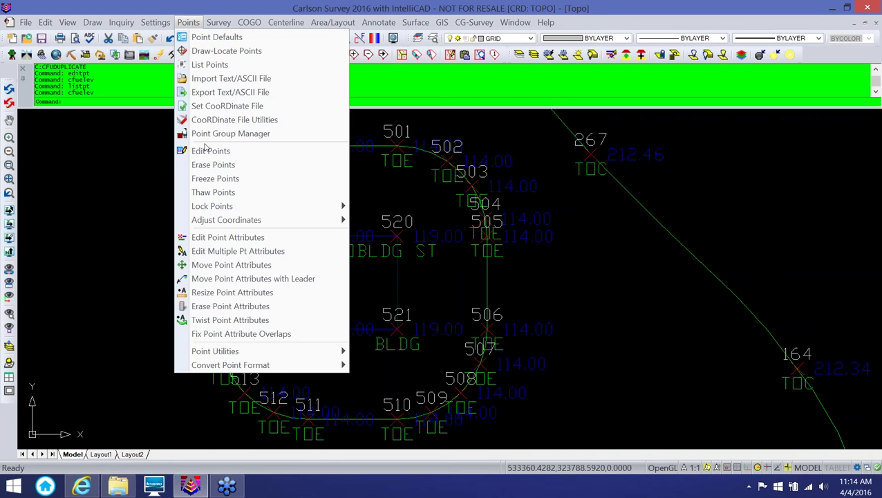
left_click(210, 64)
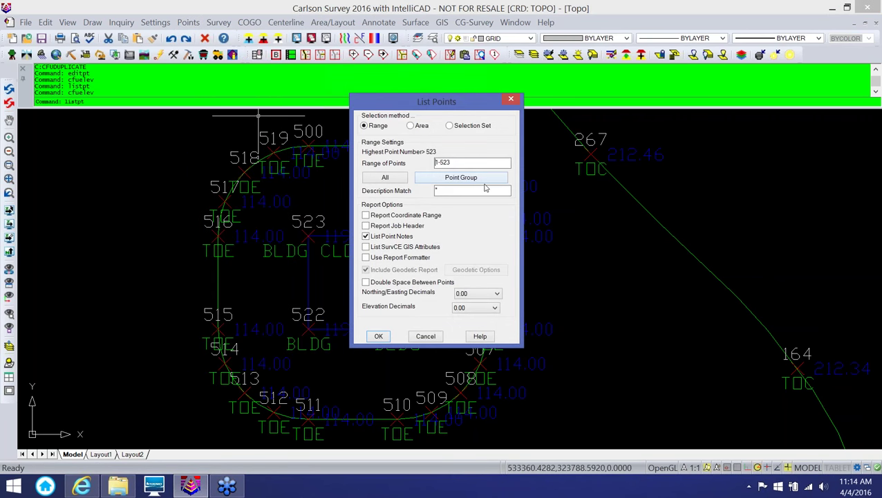
left_click(437, 163)
type("500")
key("Delete")
left_click(378, 336)
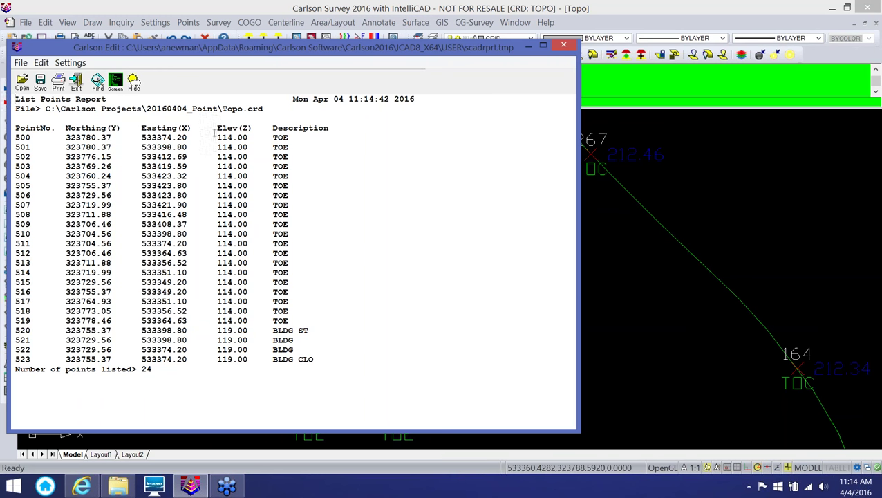
left_click_drag(212, 128, 251, 128)
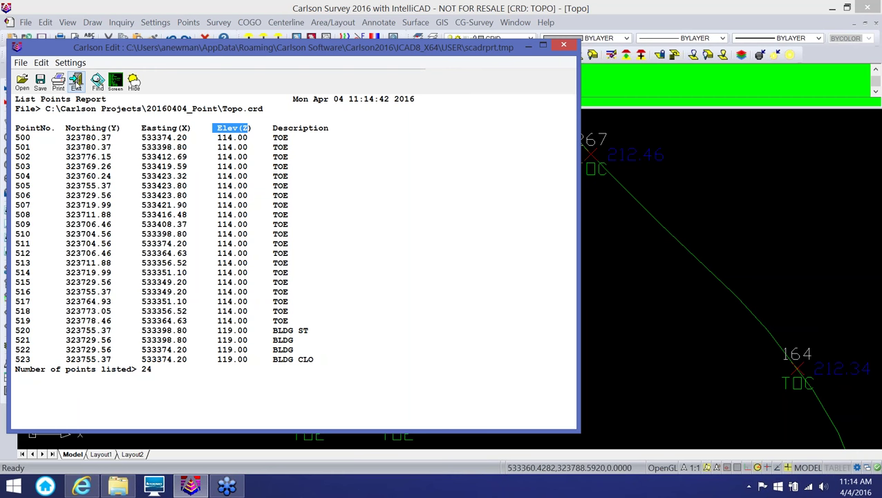
left_click(76, 82)
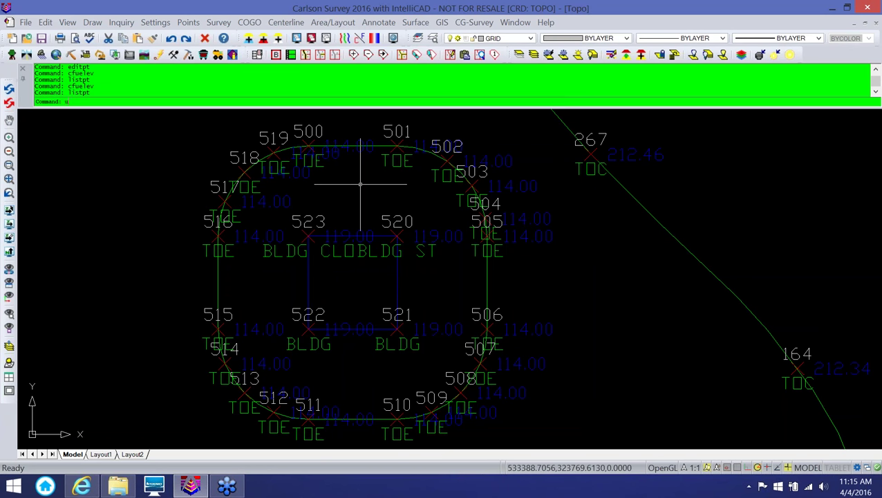
Undo the point listing and the elevation change of the building pad points in the drawing
type("u")
key("Return")
type("u")
key("Return")
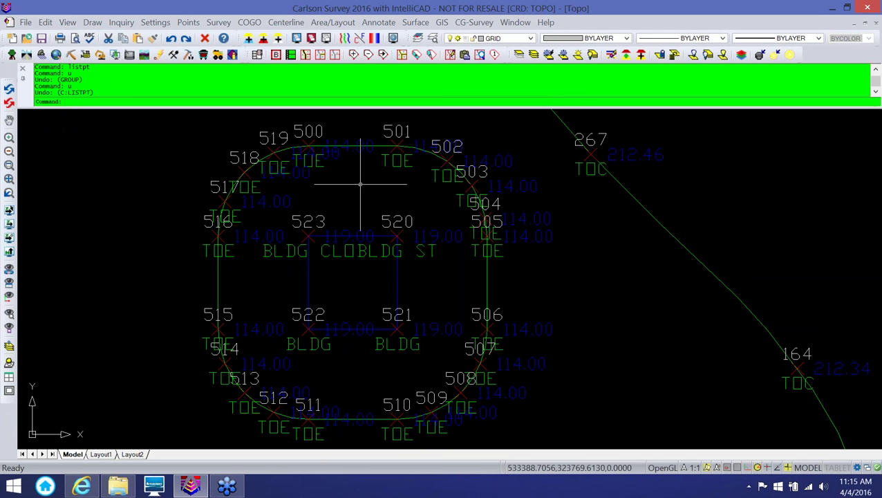
type("u")
key("Return")
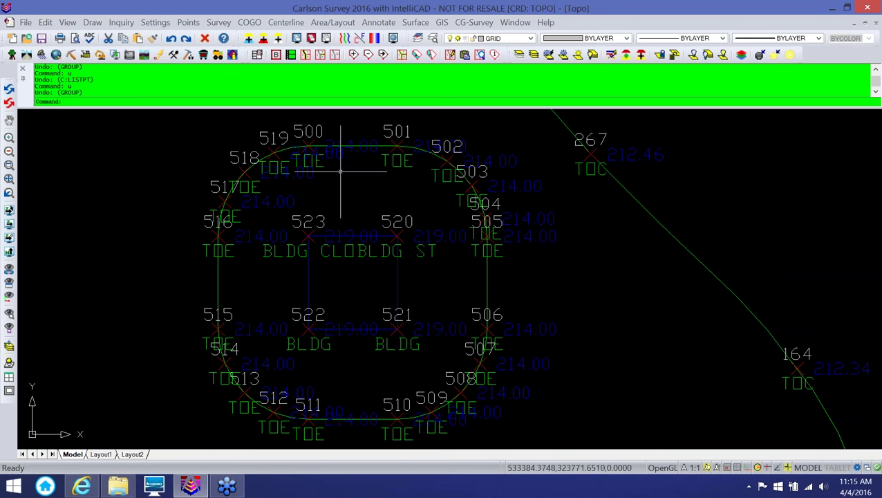
List points 500-523 again after the undo to check the elevations stored in the coordinate file
left_click(188, 22)
left_click(205, 65)
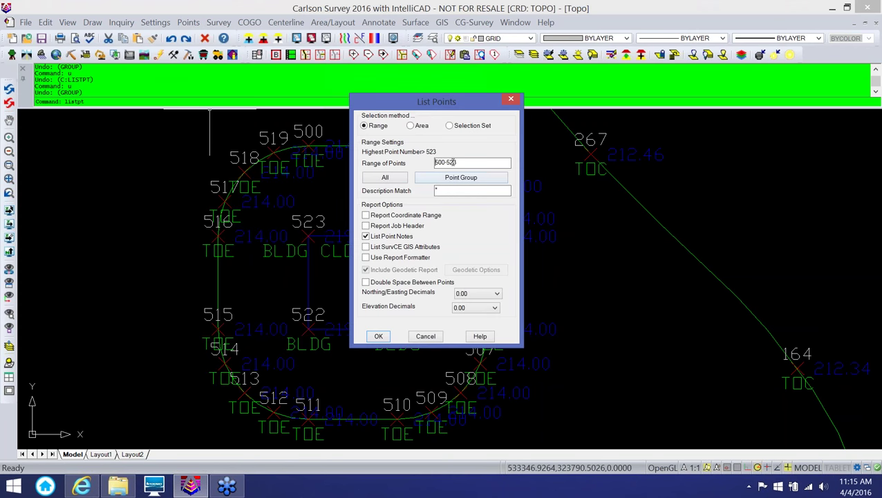
left_click(379, 336)
left_click_drag(213, 127, 248, 128)
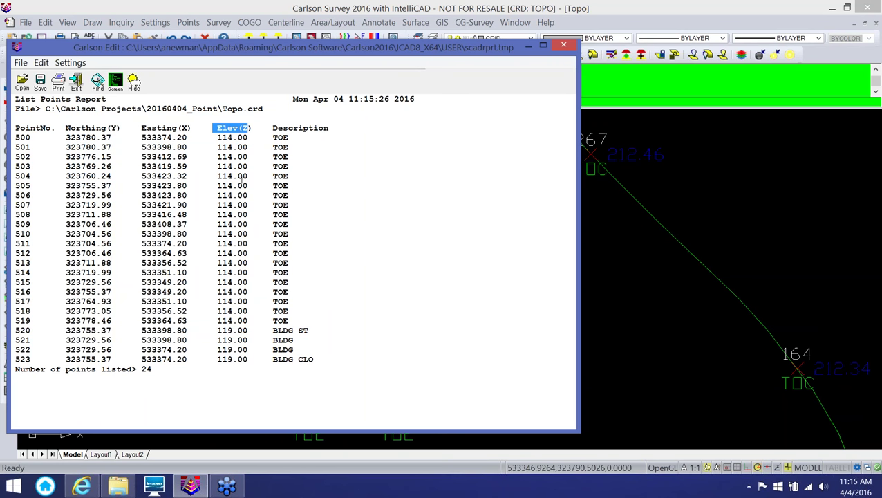
Close the points report and run Update CRD File from Drawing on the building pad points with point descriptions updated
left_click(77, 81)
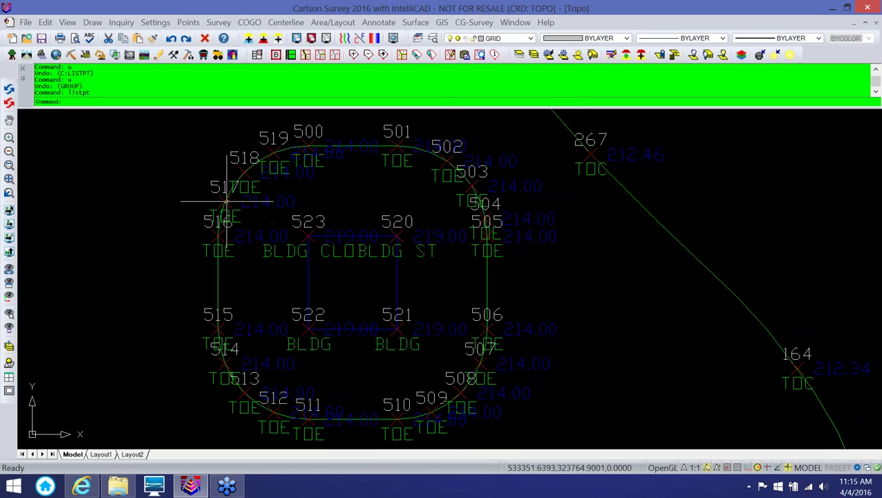
left_click(189, 23)
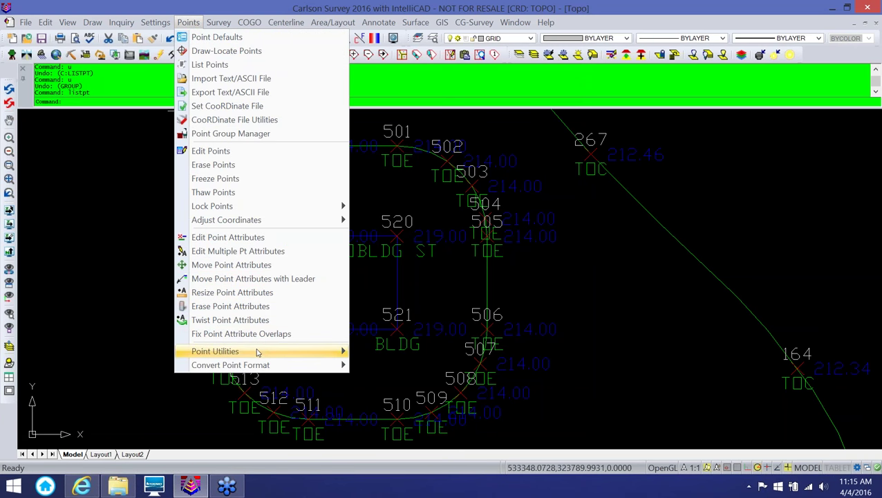
mouse_move(259, 352)
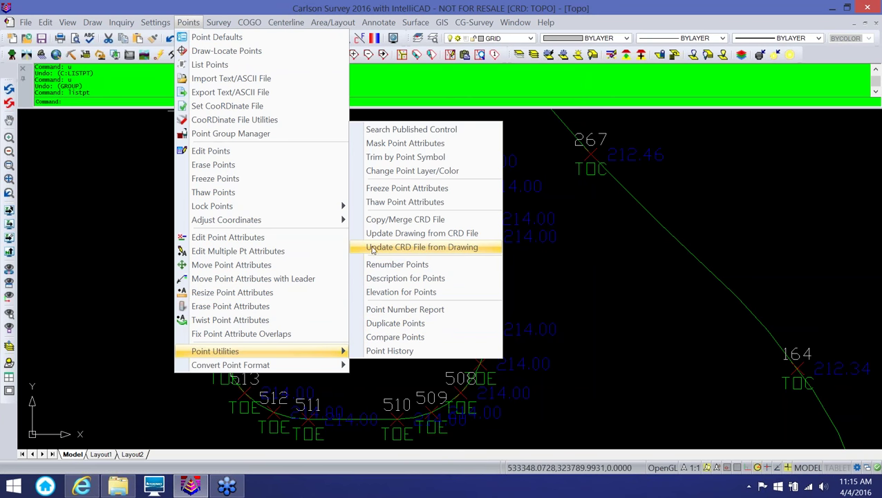
left_click(433, 249)
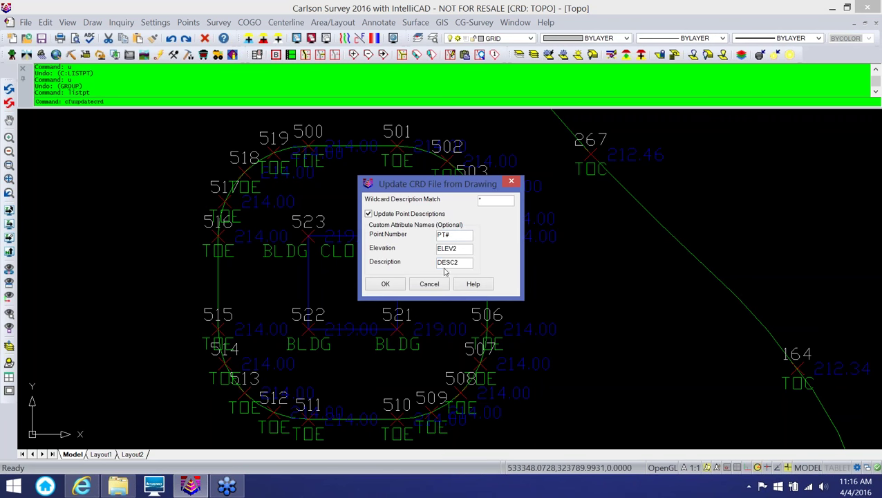
left_click(385, 285)
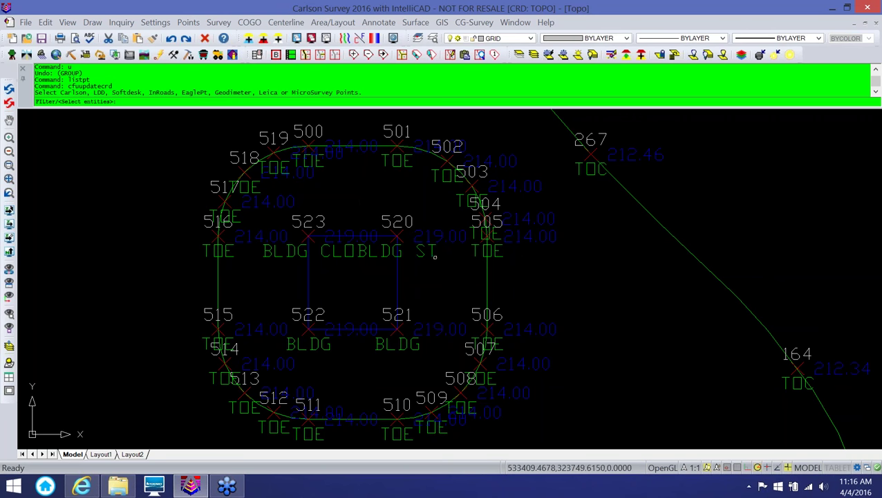
left_click(551, 128)
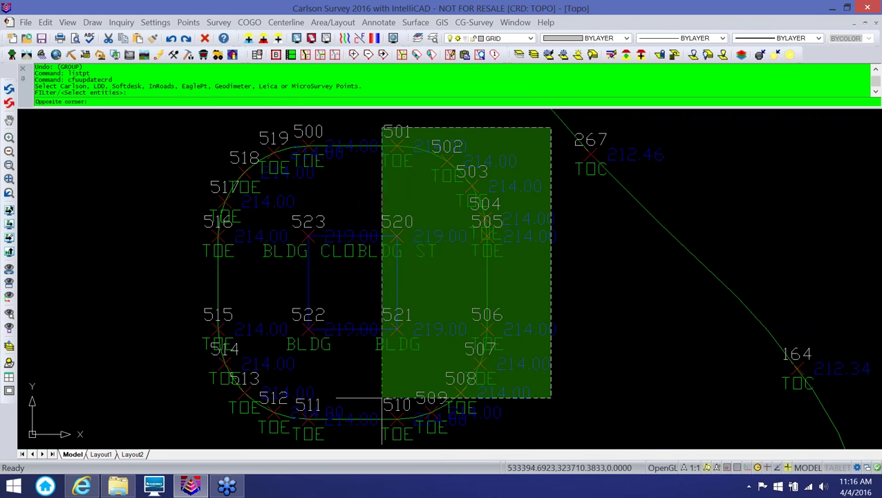
left_click(173, 431)
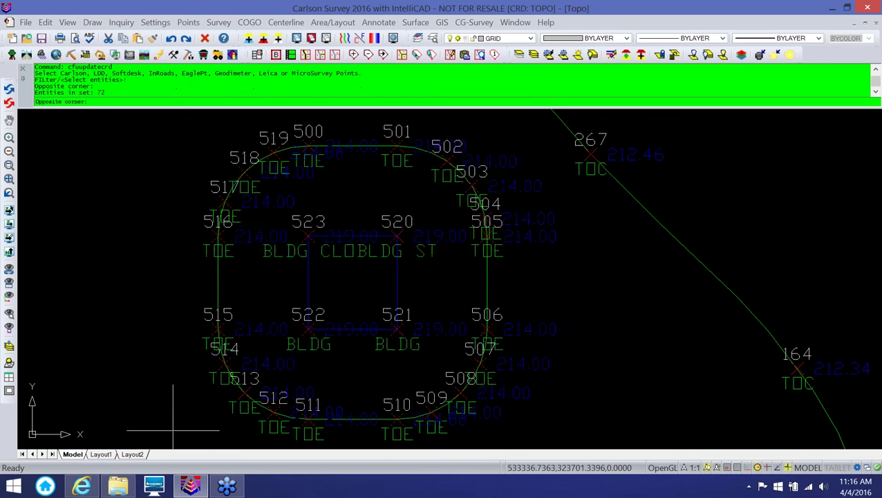
key("Return")
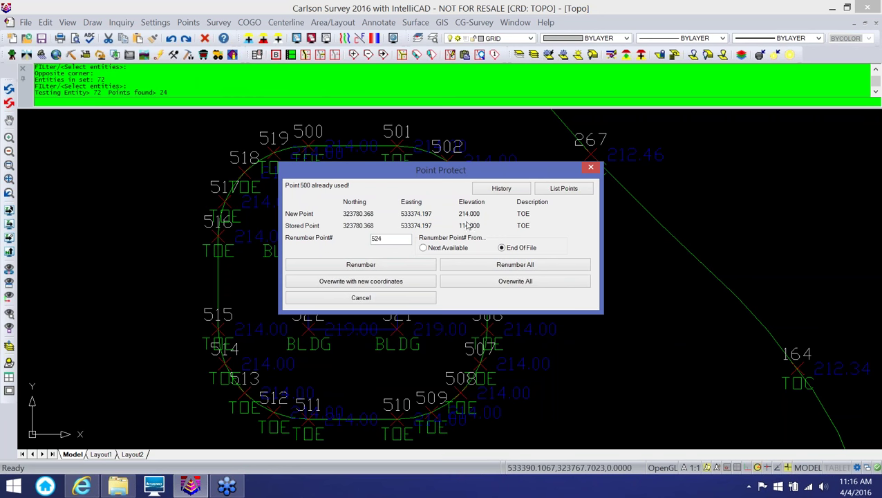
Resolve the Point Protect conflict by renumbering all the conflicting points starting from 1000
double_click(376, 238)
type("1000")
left_click(396, 267)
left_click(506, 266)
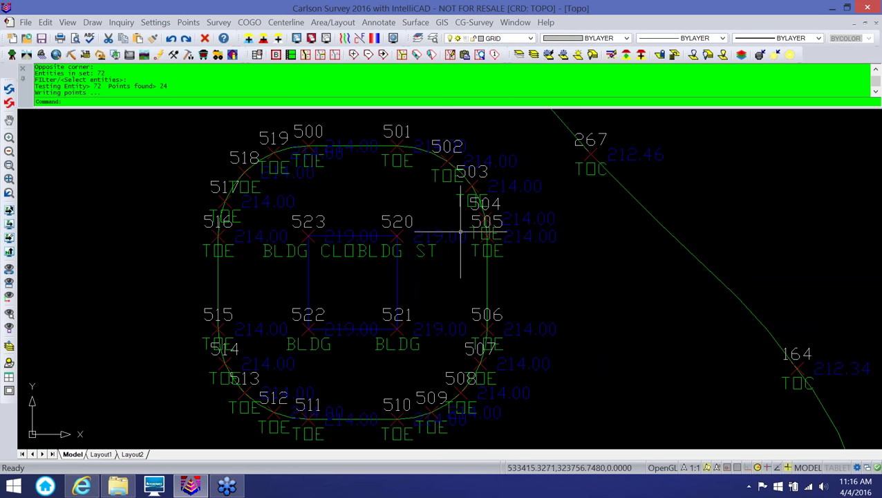
Draw all points from the Topo coordinate file into the drawing and inspect the point labels at the building pad
left_click(188, 22)
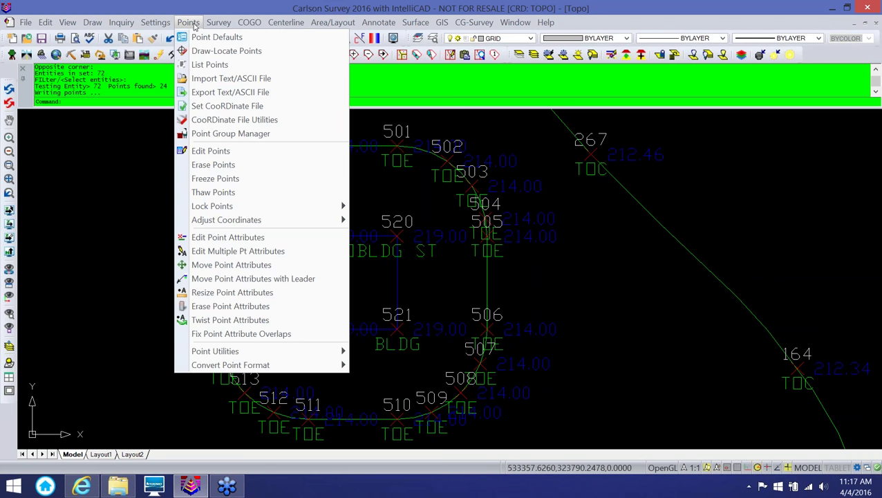
left_click(205, 51)
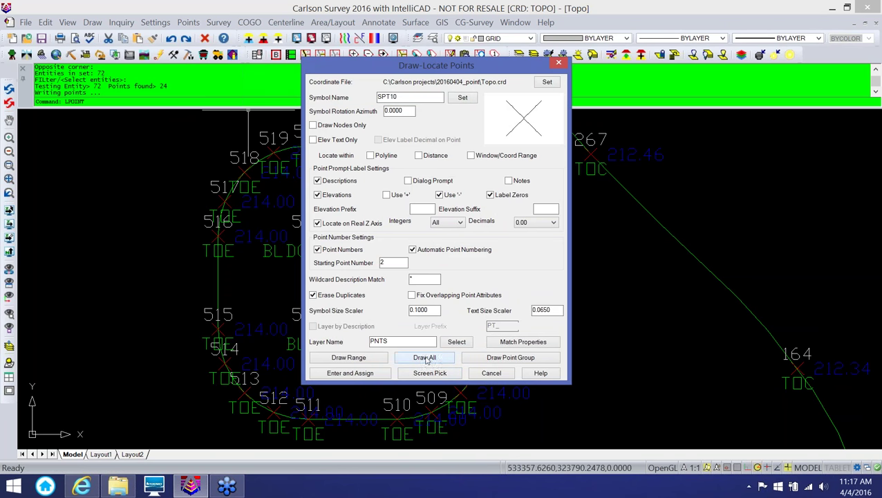
left_click(425, 358)
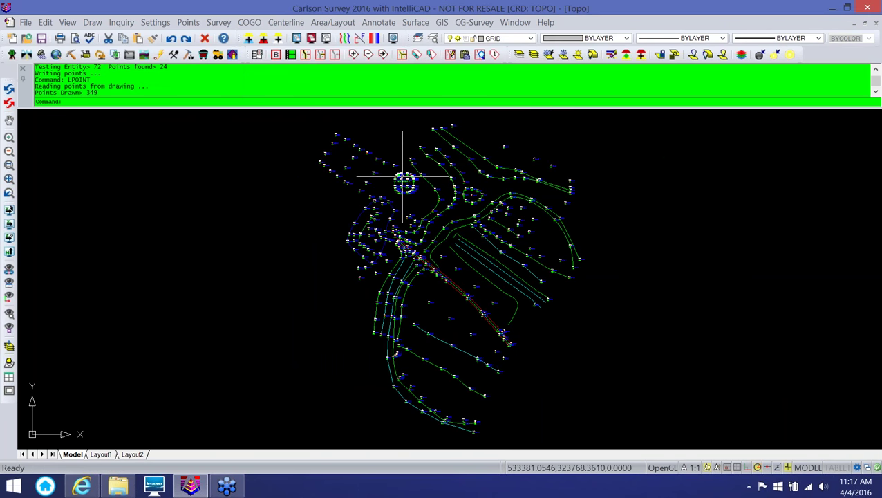
scroll(407, 177, "up", 10)
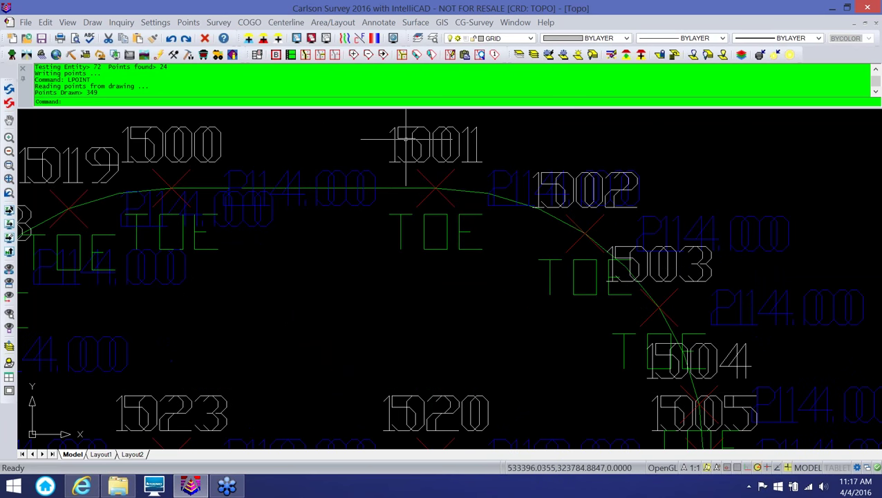
Move point 501 off the overlapping point to expose the duplicate, and undo the move
left_click(406, 139)
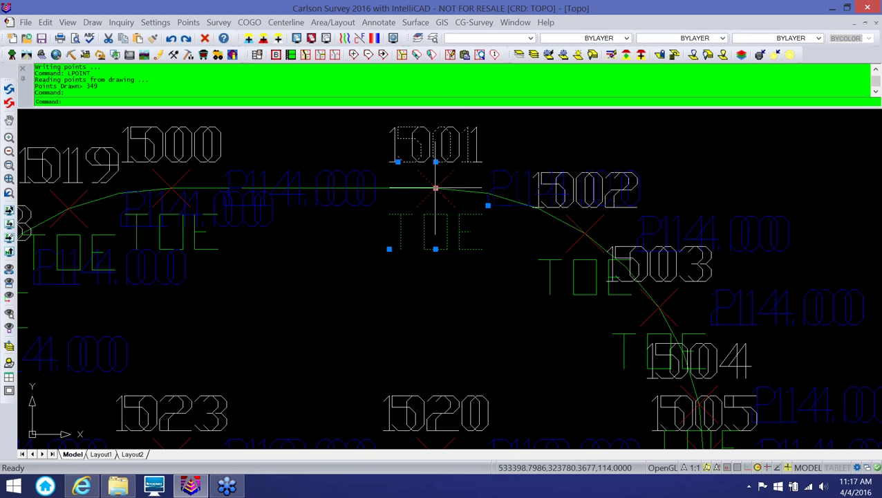
left_click(435, 188)
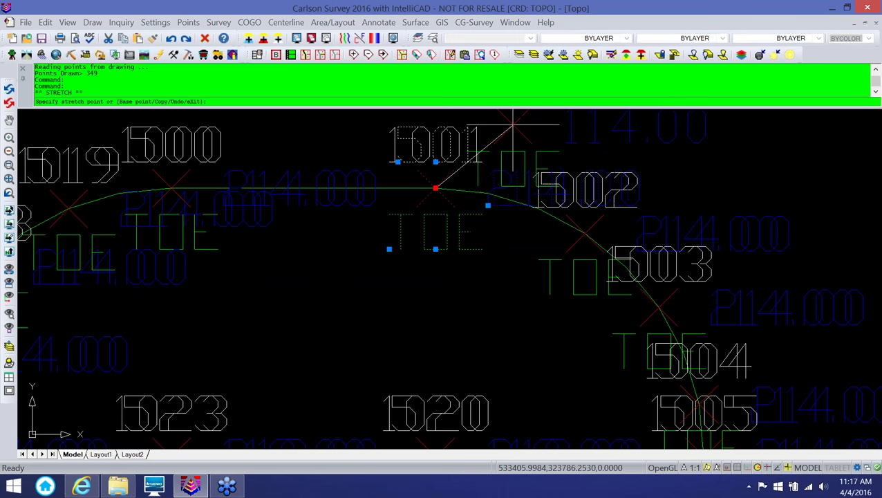
scroll(514, 127, "down", 3)
scroll(492, 137, "down", 2)
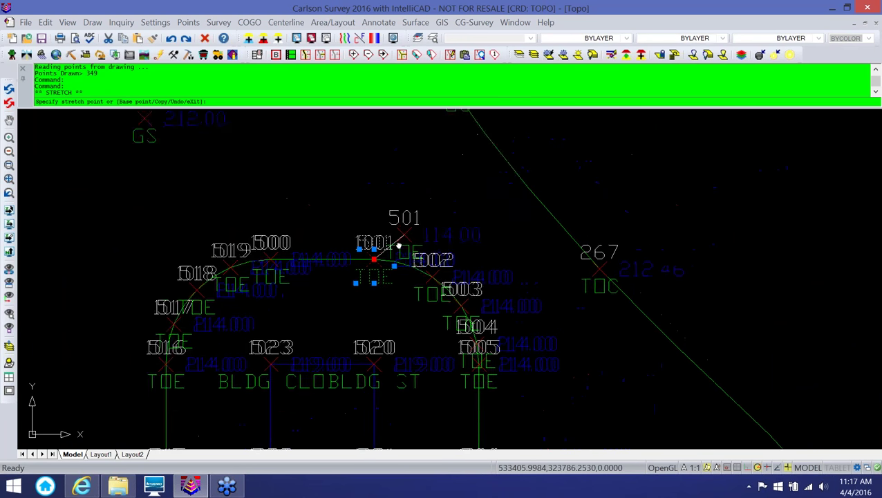
left_click(402, 203)
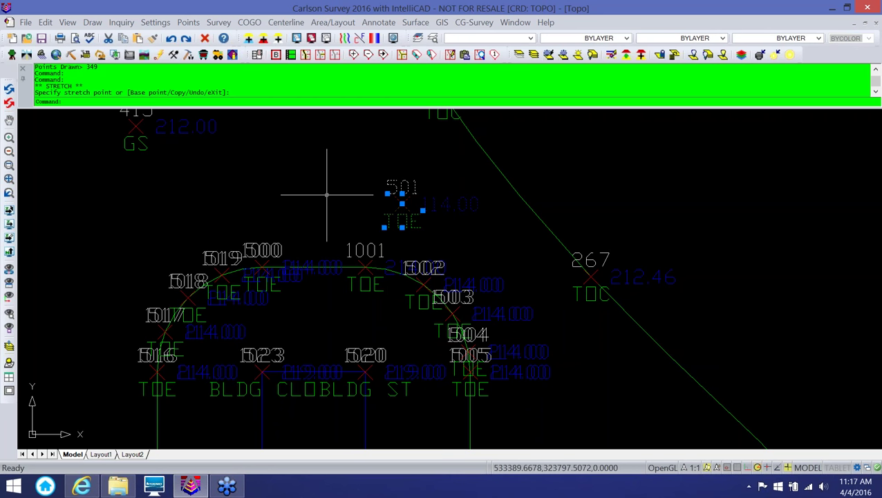
type("u")
key("Return")
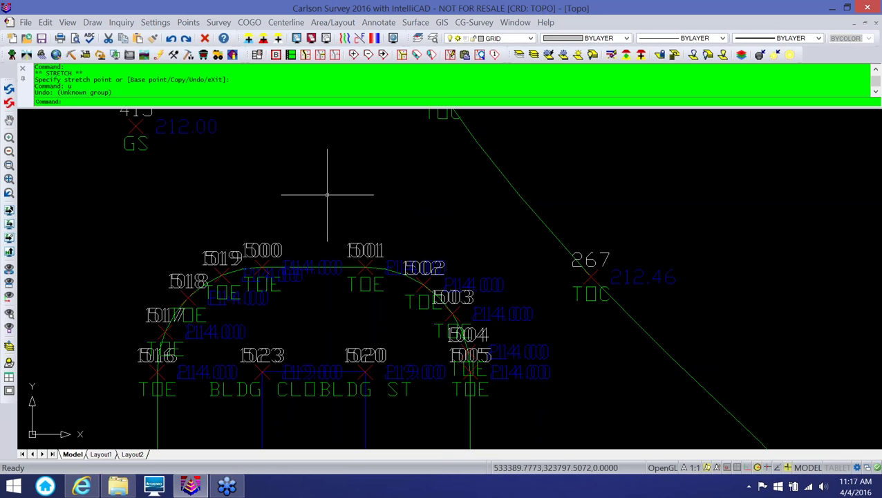
Delete points 1000 through 1023 from the Topo coordinate file in the point editor and close the data sheet
left_click(183, 24)
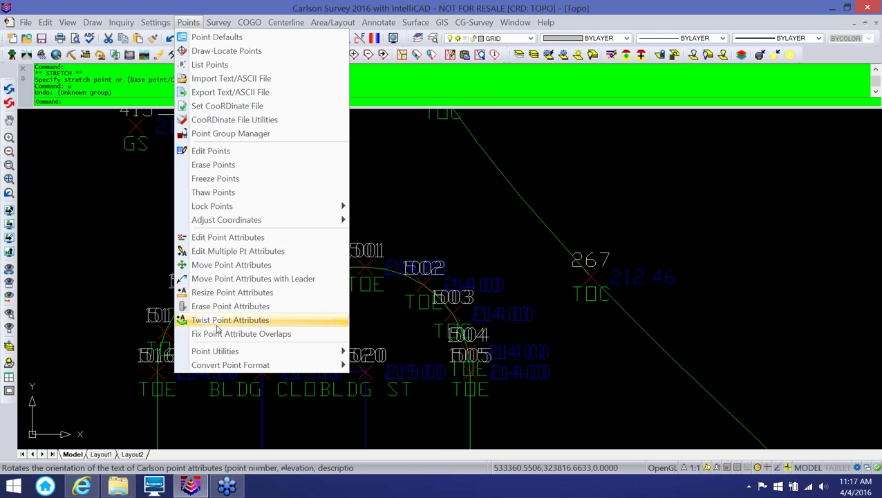
key("Escape")
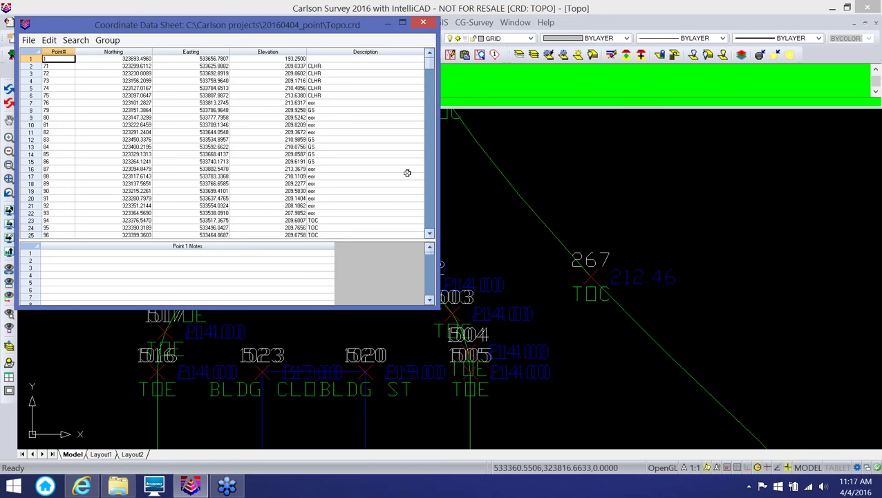
left_click_drag(430, 64, 430, 225)
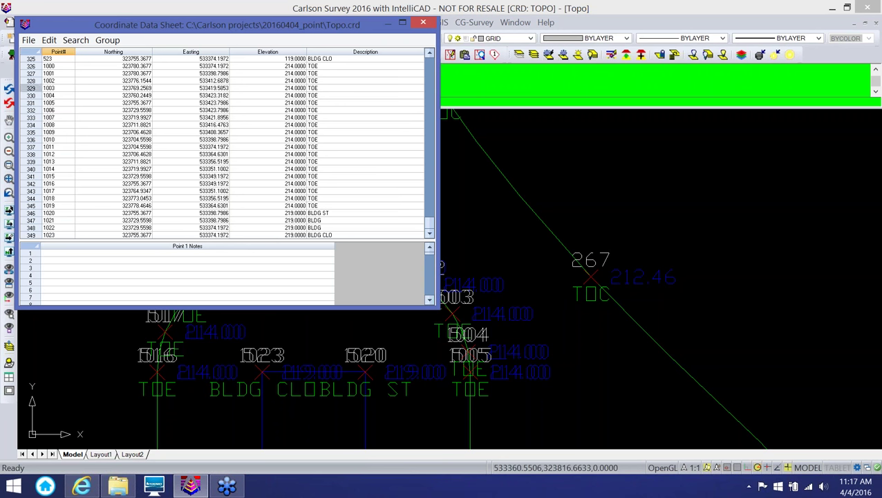
left_click(32, 65)
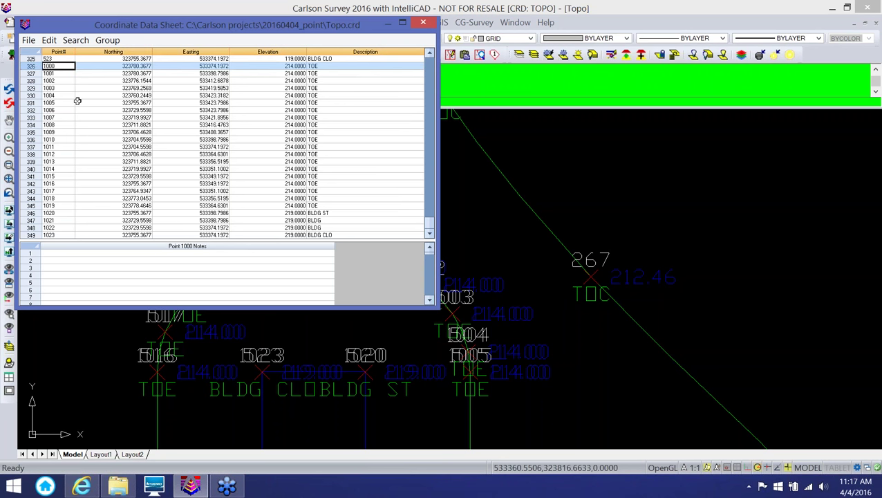
key("shift+Down")
key("shift+Down")
key("shift+Down")
key("shift+Down")
key("shift+Down")
key("shift+Down")
key("shift+Down")
key("shift+Down")
key("shift+Down")
key("shift+Down")
key("shift+Down")
key("shift+Down")
key("shift+Down")
key("shift+Down")
key("shift+Down")
key("shift+Down")
key("shift+Down")
key("shift+Down")
key("shift+Down")
key("shift+Down")
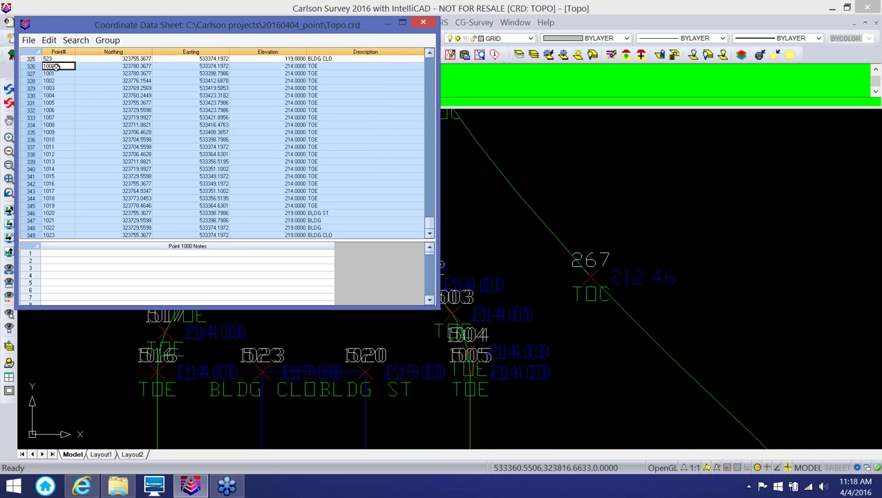
key("Delete")
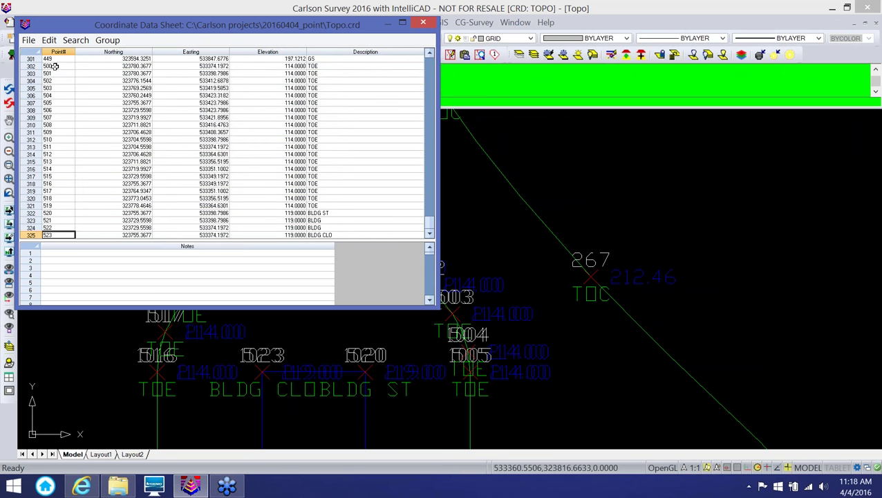
left_click(29, 40)
left_click(40, 67)
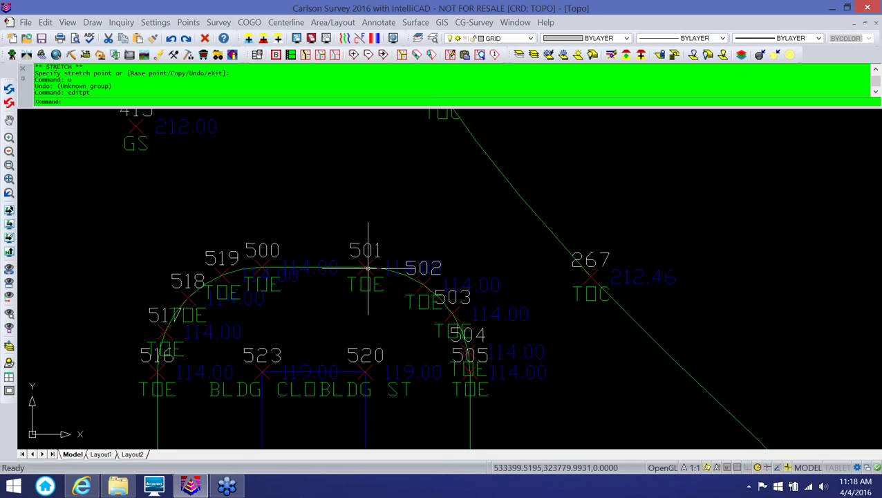
scroll(366, 259, "up", 4)
middle_click_drag(396, 248, 428, 167)
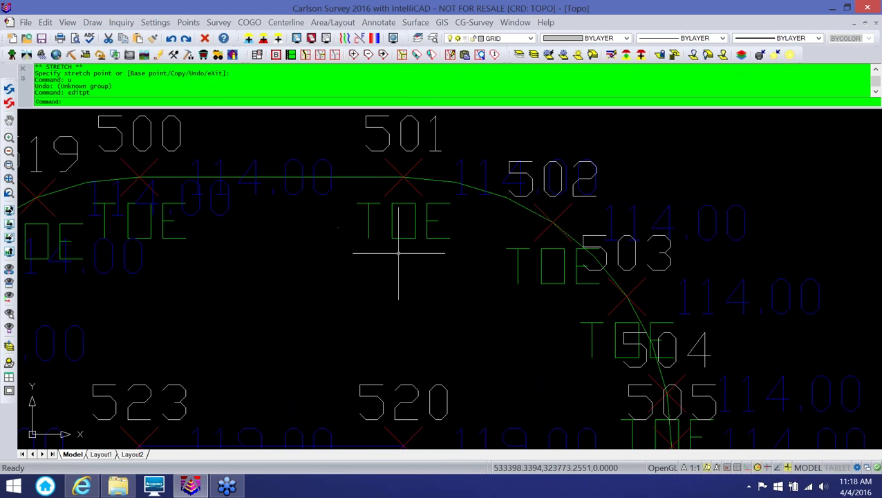
scroll(399, 253, "down", 2)
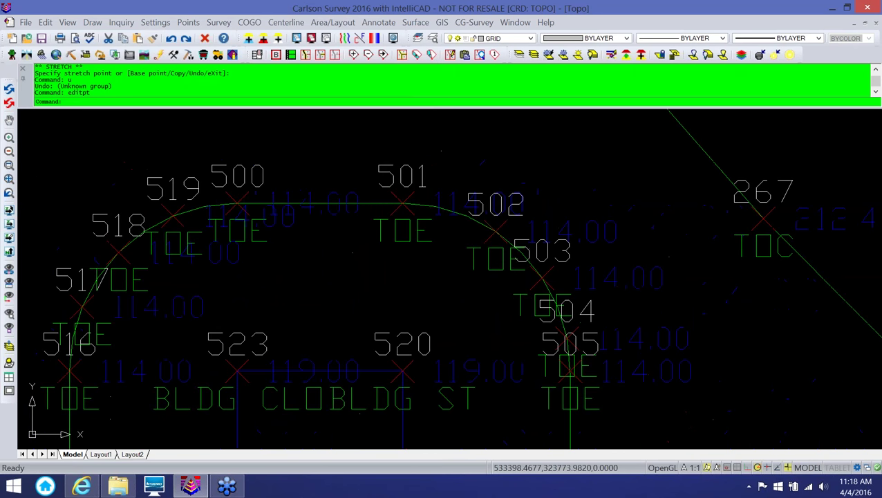
left_click(188, 23)
mouse_move(258, 353)
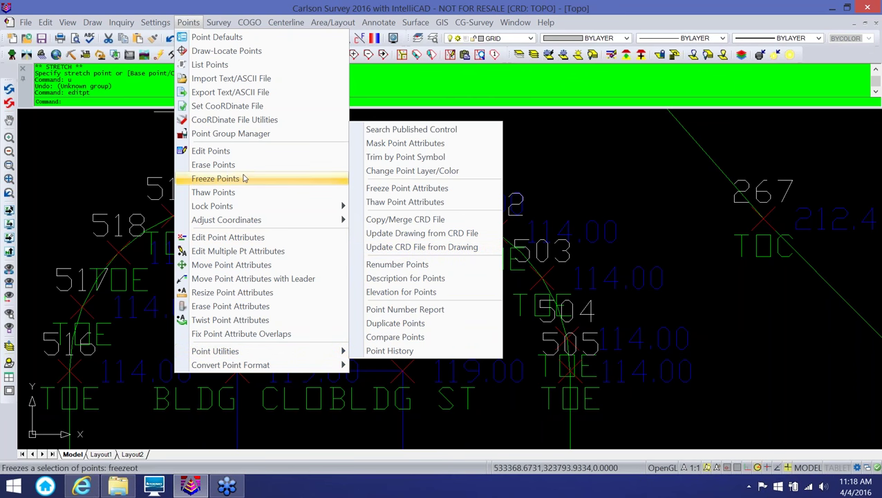
key("Escape")
List the points in range 1-523, check the last entries of the report, and close it
left_click(189, 22)
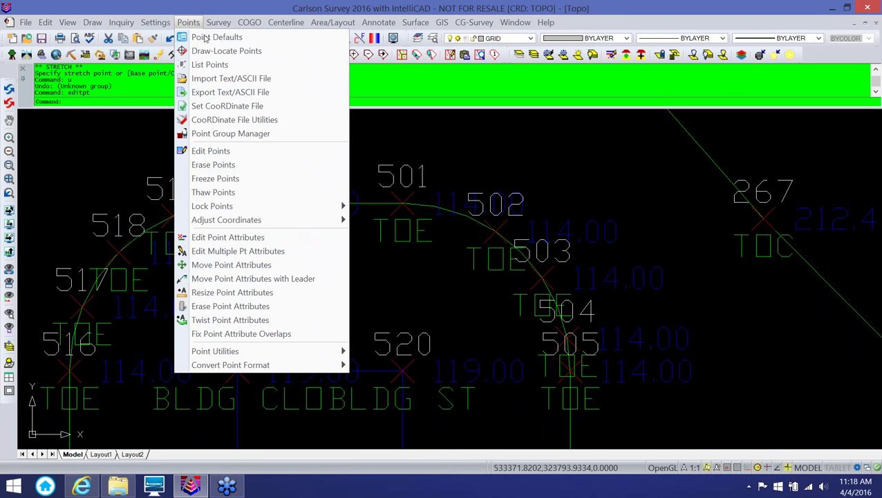
left_click(388, 259)
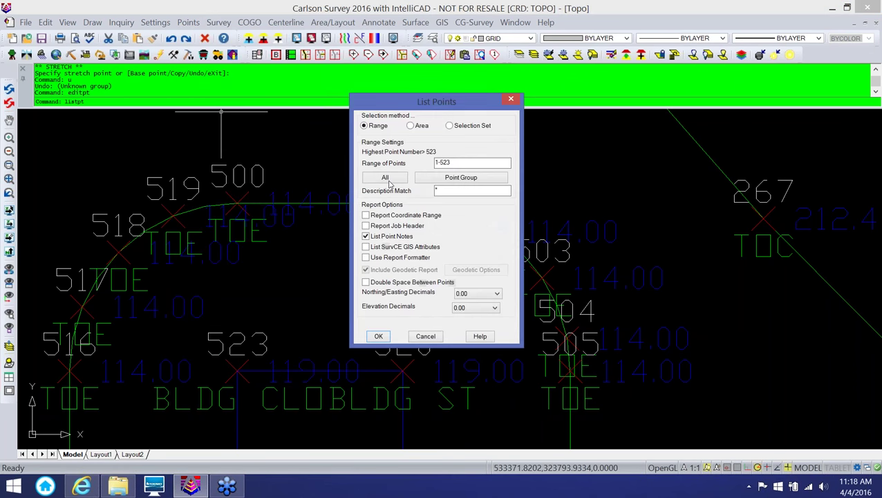
left_click(378, 337)
scroll(408, 291, "down", 3)
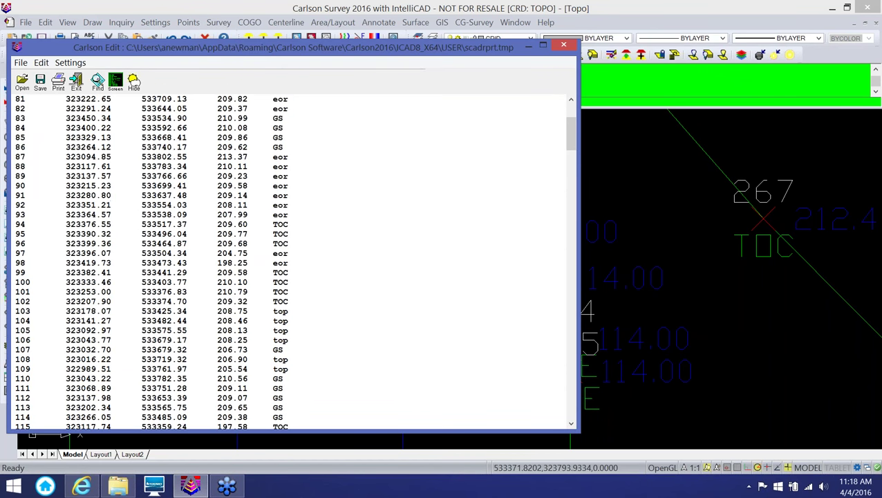
left_click_drag(571, 133, 571, 400)
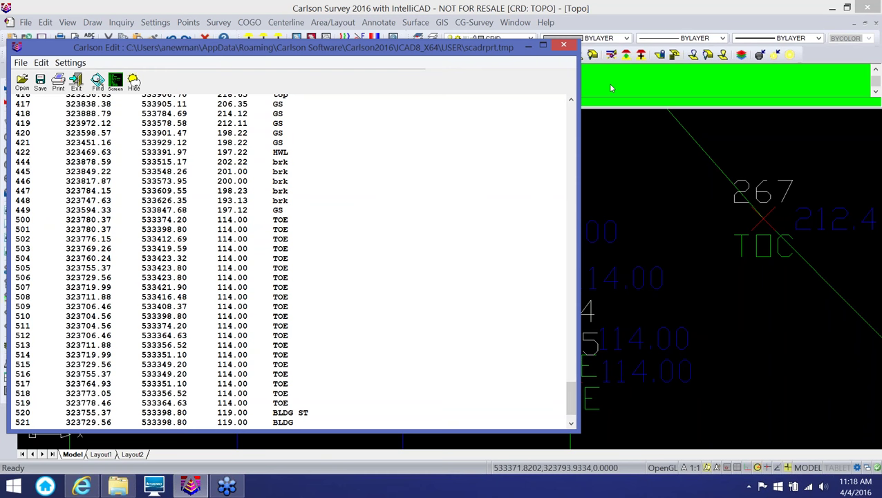
left_click(566, 45)
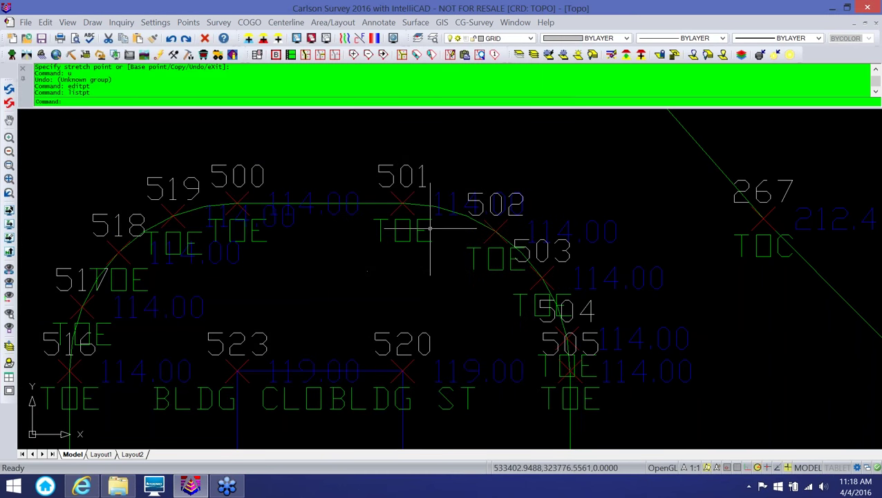
Raise the elevations of points 500-523 by a differential Delta Z of 100
middle_click_drag(373, 299, 414, 266)
scroll(413, 266, "down", 3)
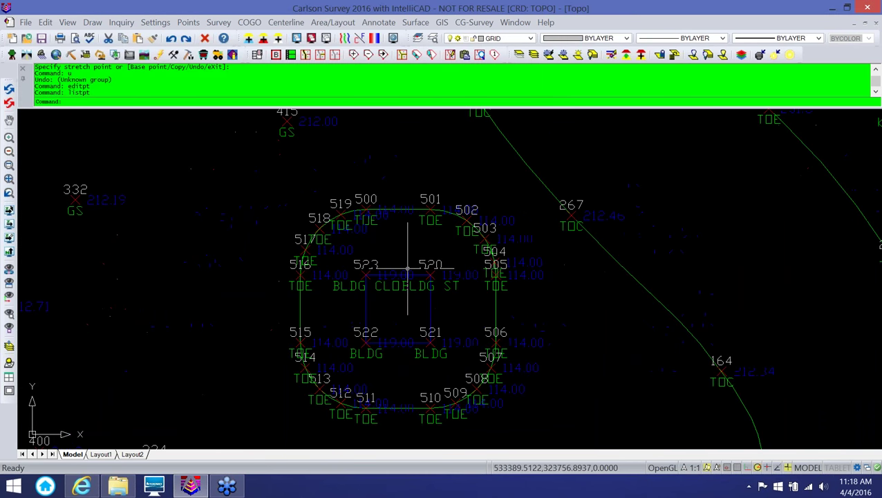
left_click(197, 23)
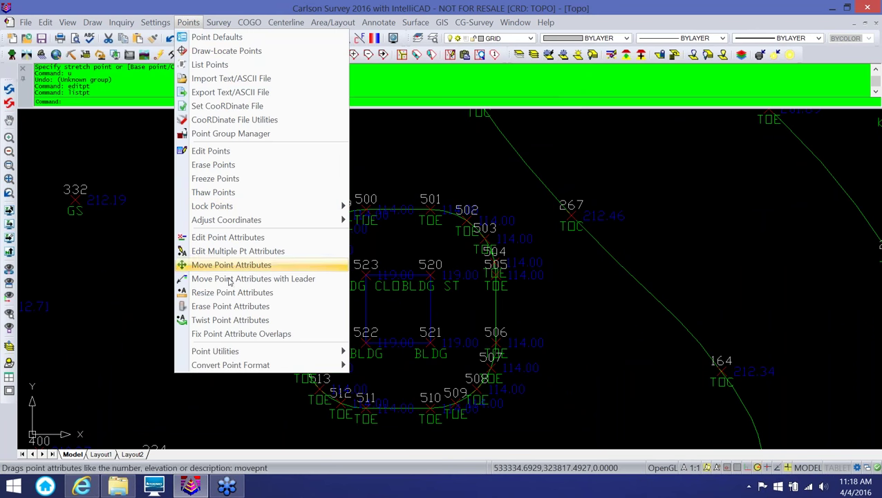
mouse_move(246, 352)
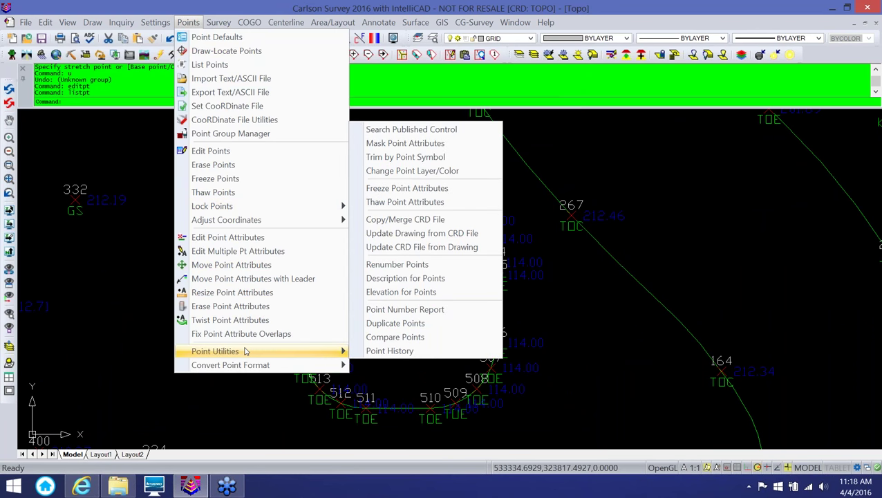
left_click(384, 293)
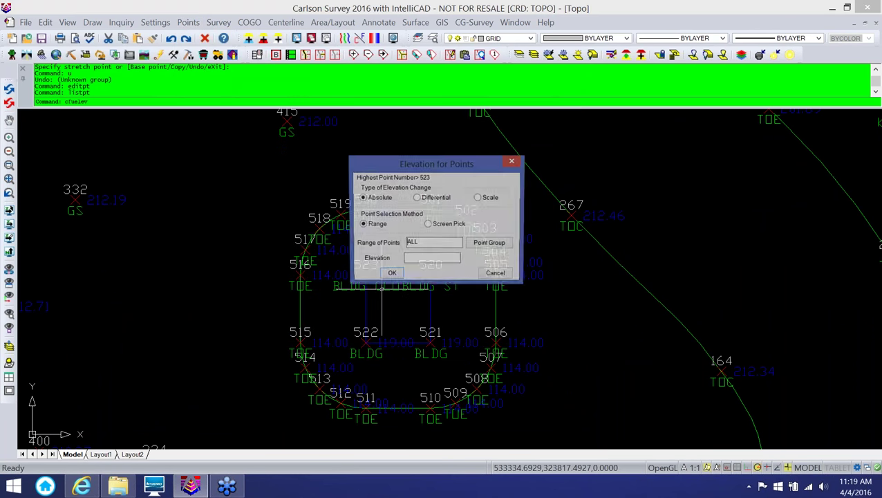
left_click(417, 199)
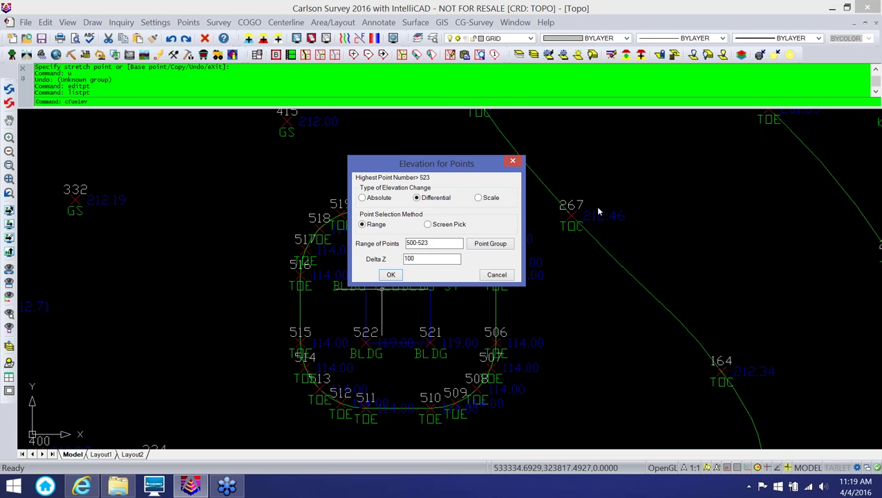
left_click(391, 275)
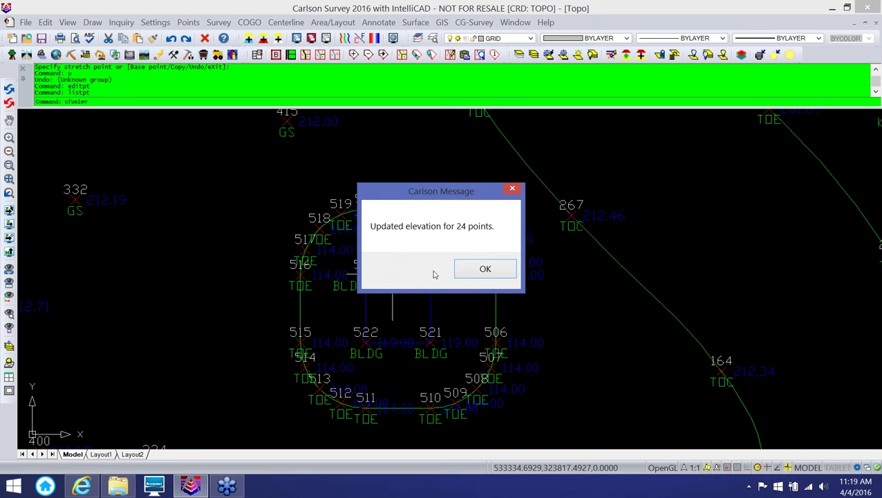
left_click(484, 269)
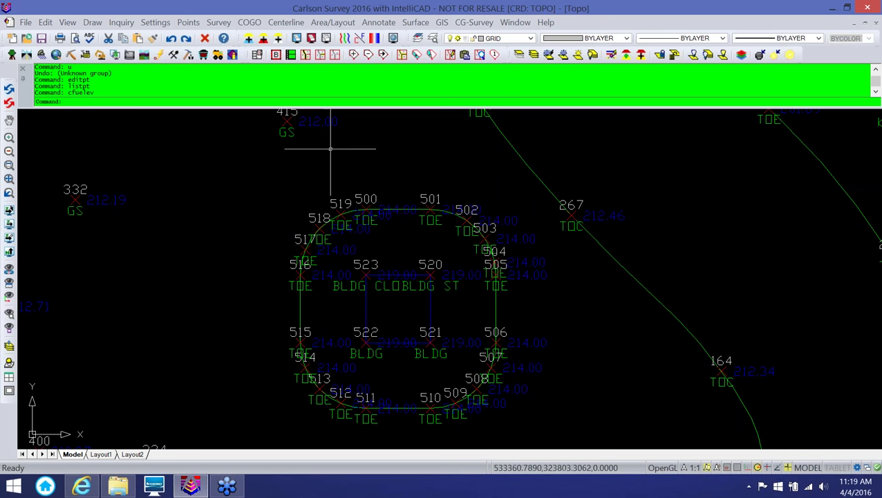
List points 500-523 from the coordinate file, check their elevations in the report, and close it
left_click(188, 22)
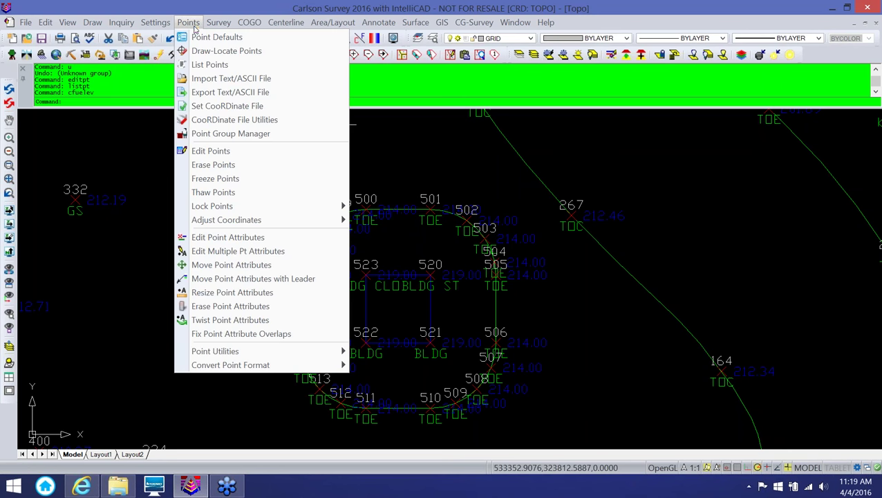
left_click(198, 63)
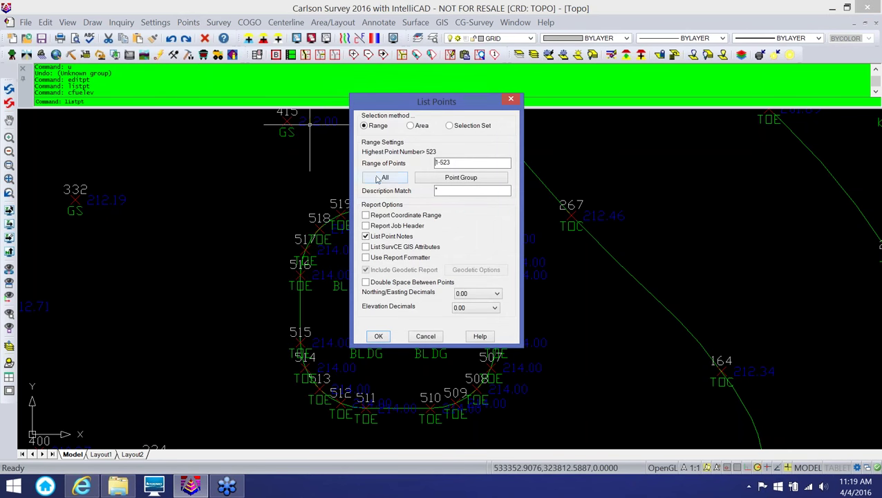
type("500")
left_click(383, 339)
left_click(382, 339)
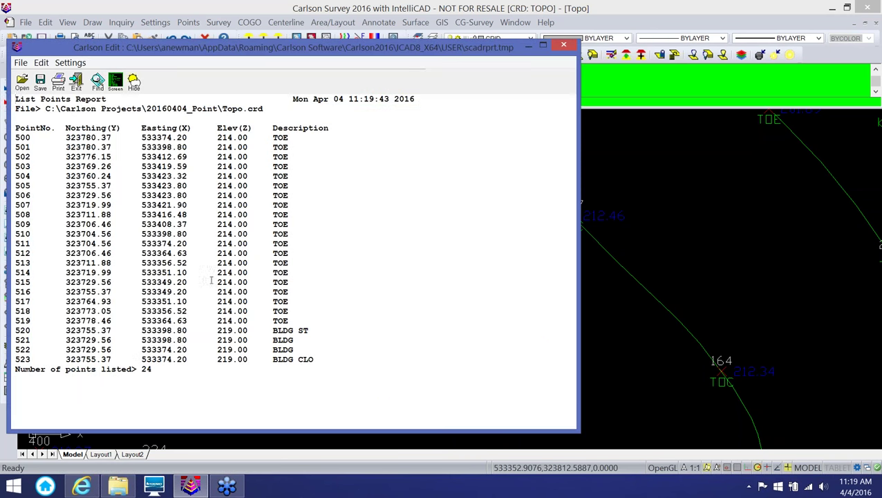
left_click(565, 46)
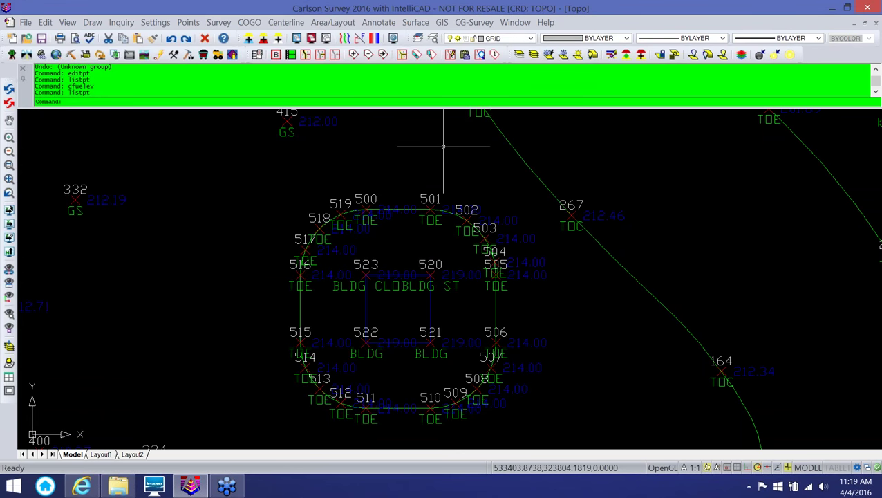
Undo the elevation change of the building pad points in the drawing
type("u")
key("Return")
type("u")
key("Return")
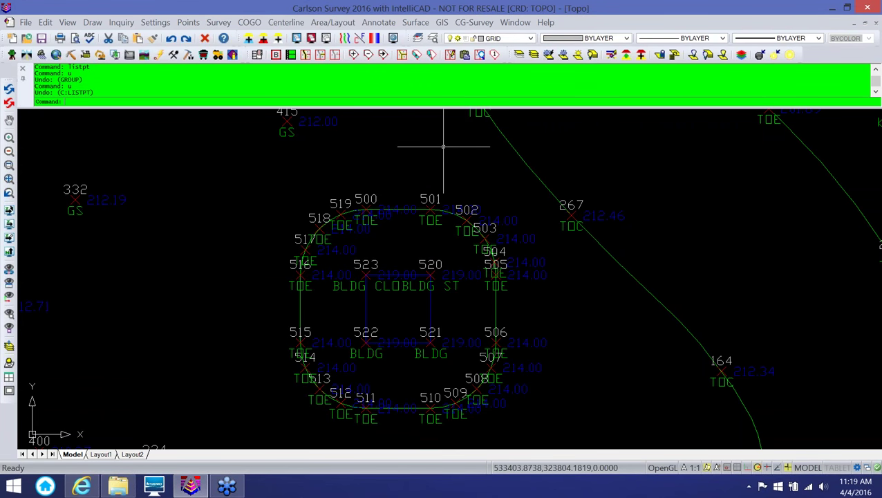
key("Return")
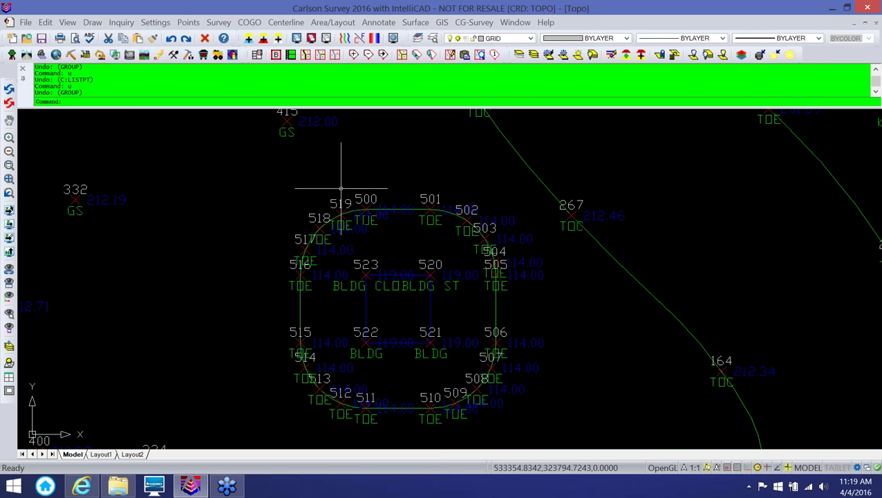
Update the CRD file from the drawing using all building pad points 500-523, overwriting all stored points
left_click(187, 23)
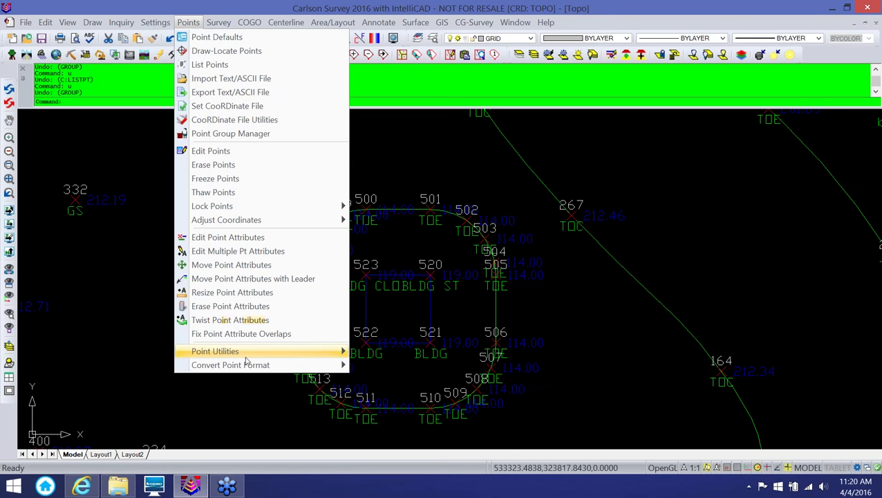
mouse_move(223, 351)
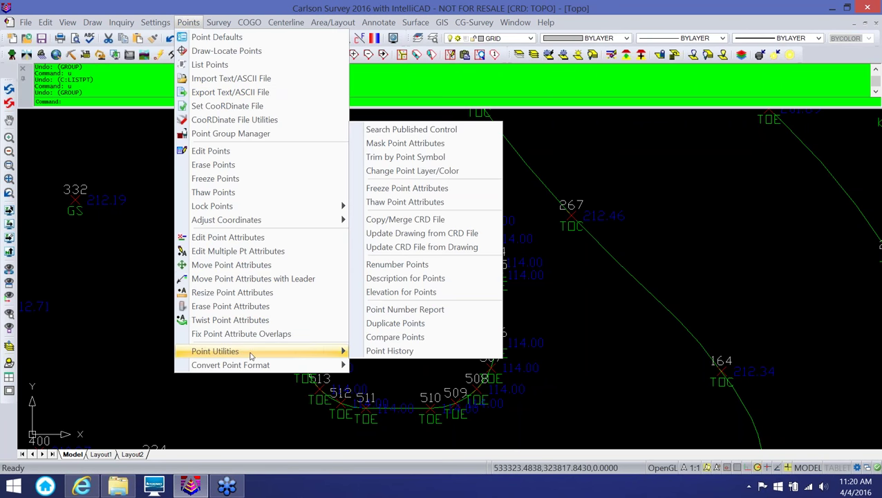
left_click(398, 247)
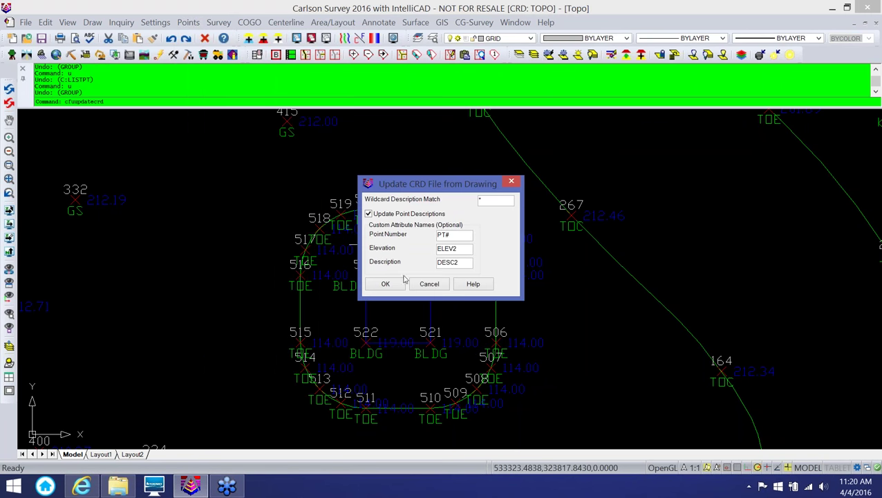
left_click(386, 284)
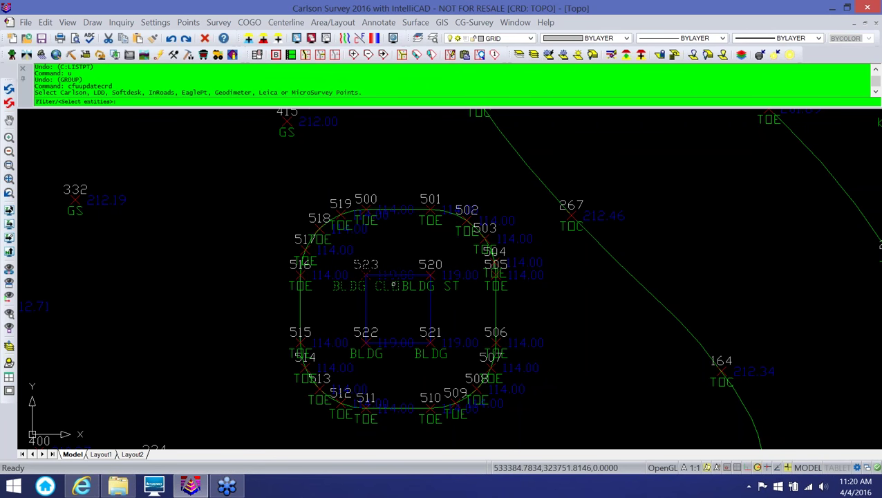
left_click(520, 189)
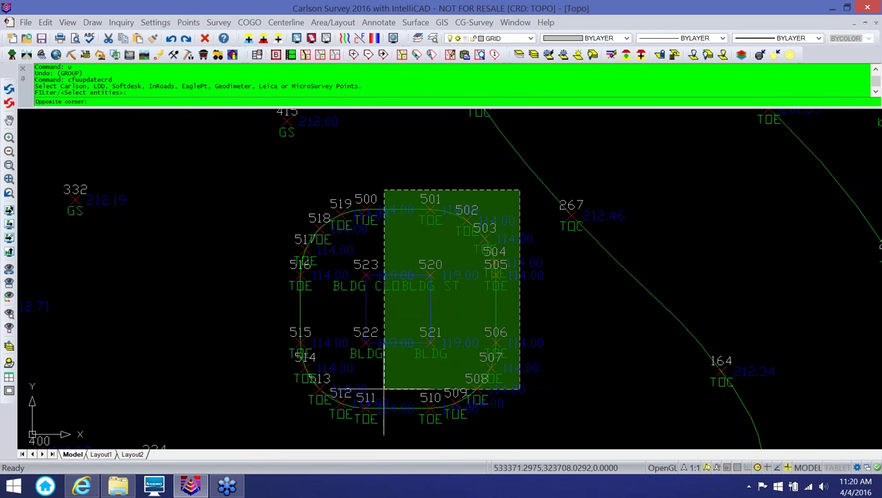
left_click(259, 430)
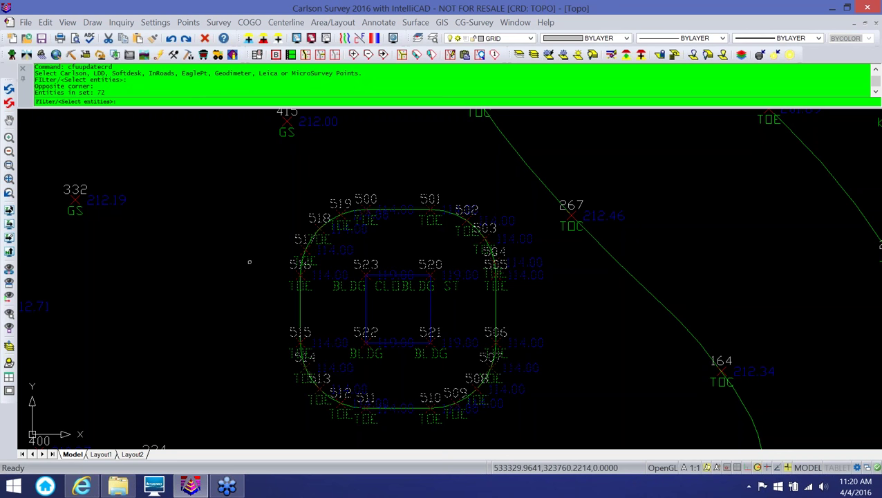
key("Return")
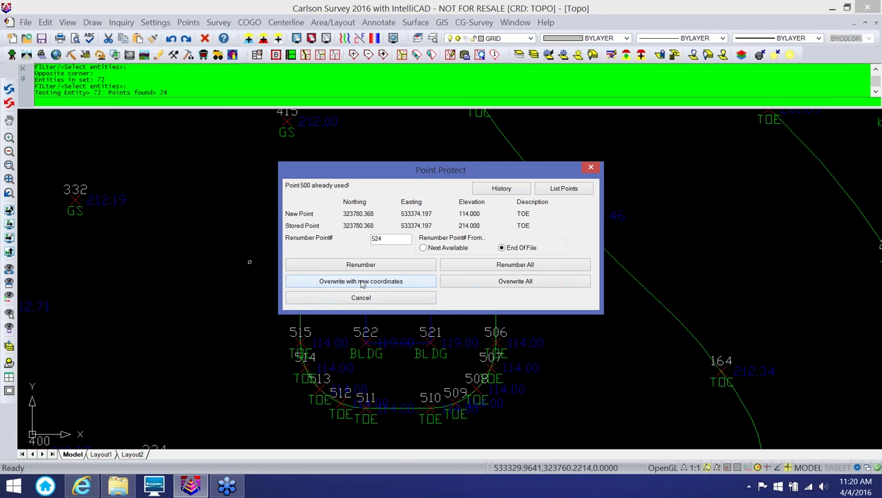
left_click(500, 284)
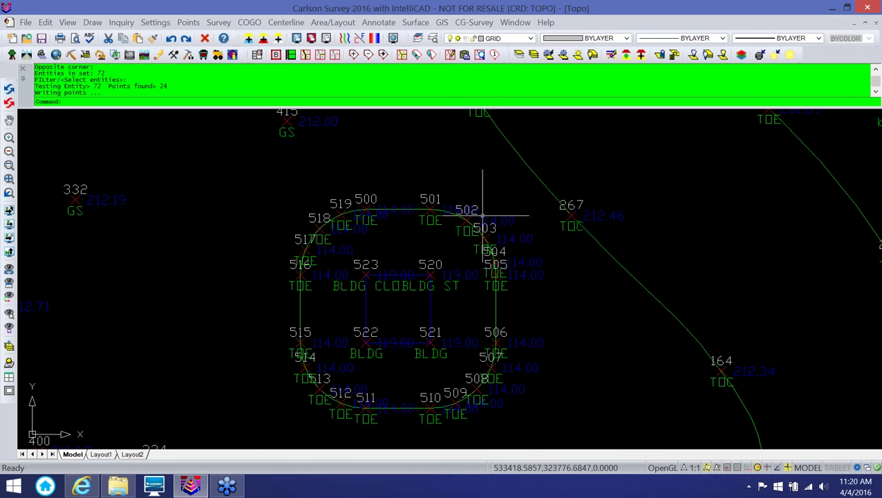
List points 500-523 again to check the elevations stored after the CRD update, and close the report
left_click(188, 22)
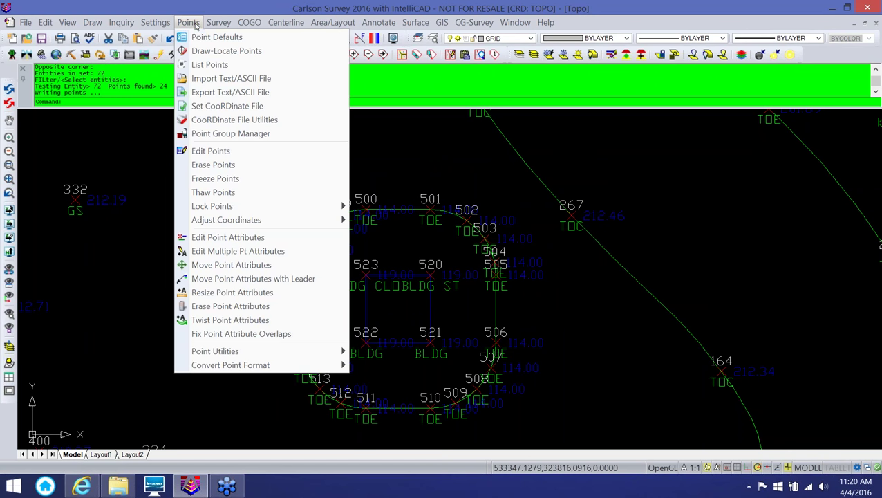
left_click(211, 65)
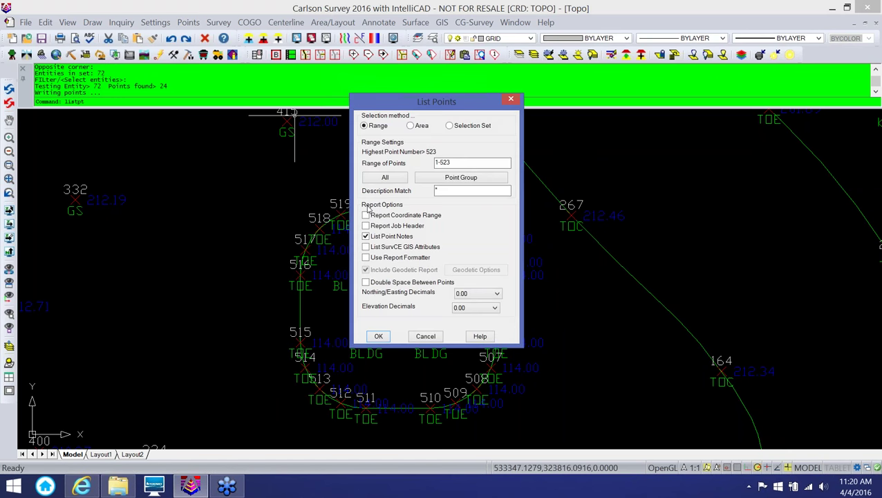
type("500")
key("Delete")
left_click(379, 336)
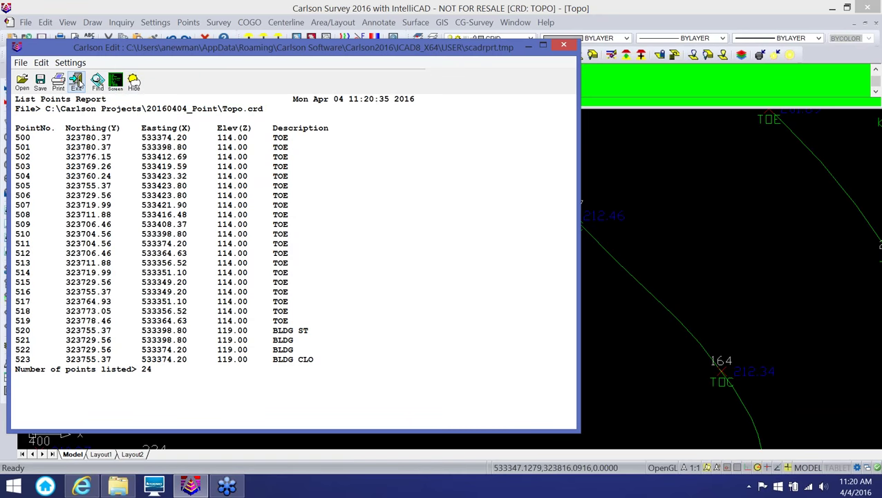
left_click(77, 83)
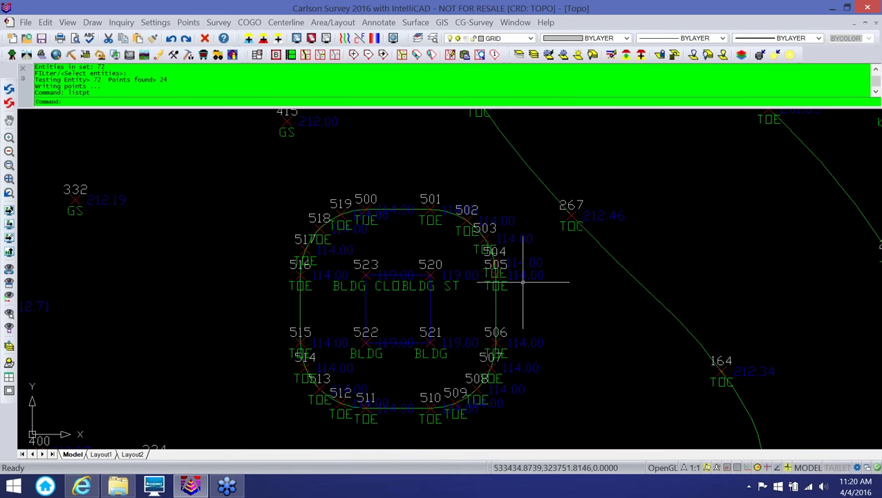
Examine the elevations of points 500-523 in the Topo coordinate data sheet and close it
left_click(189, 22)
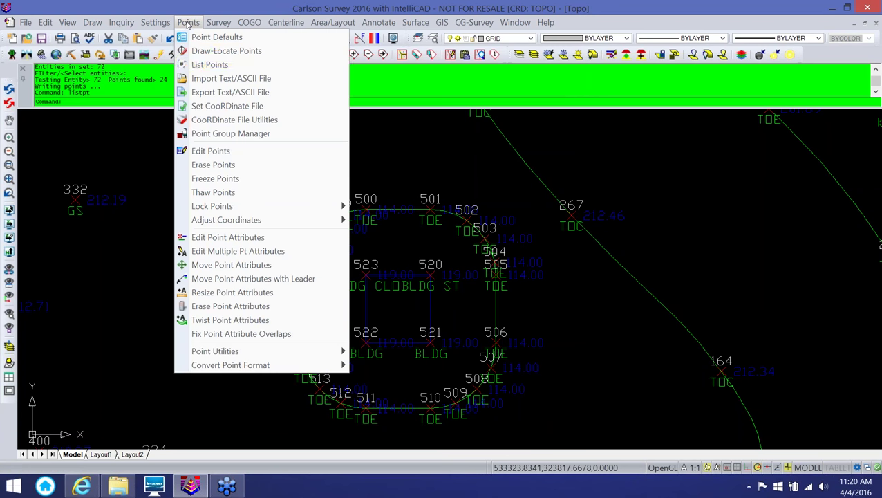
left_click(214, 153)
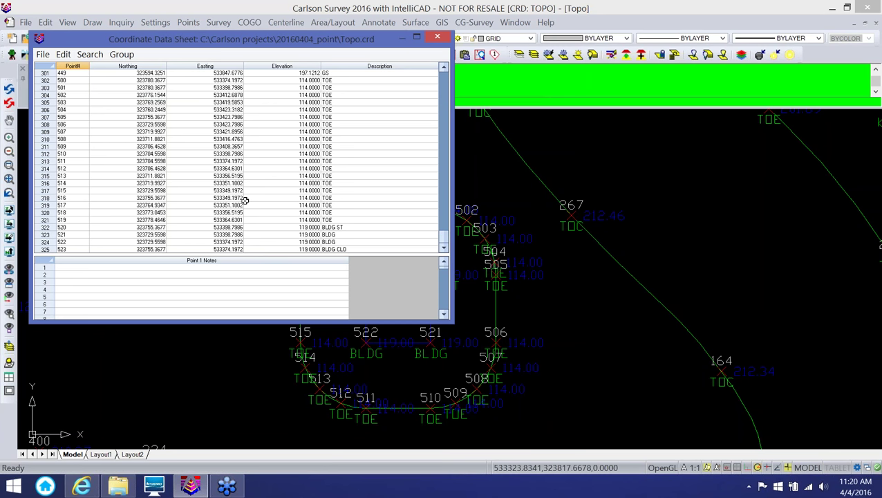
scroll(276, 191, "up", 1)
scroll(276, 191, "down", 1)
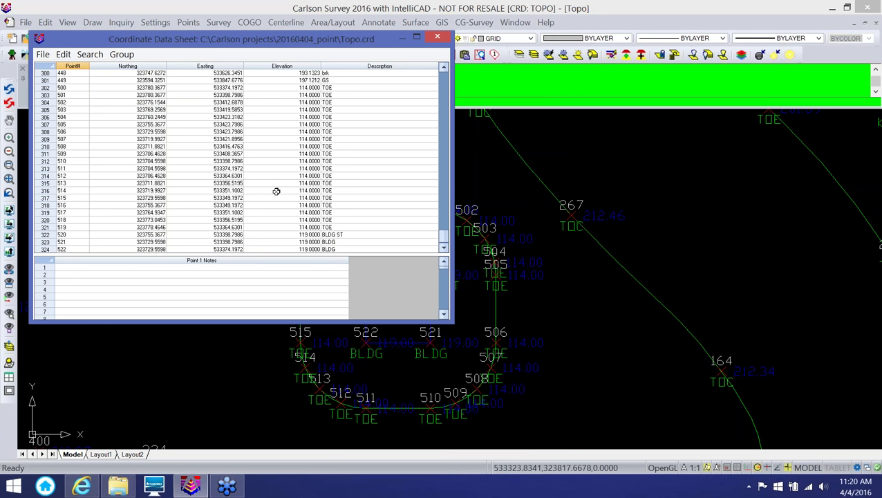
key("Escape")
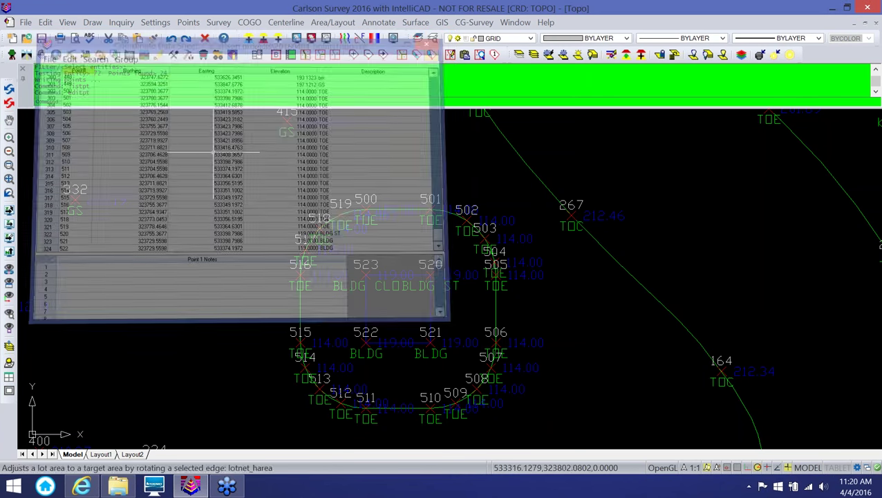
Apply a differential elevation change with a Delta Z of 100 to points 500-523
left_click(185, 23)
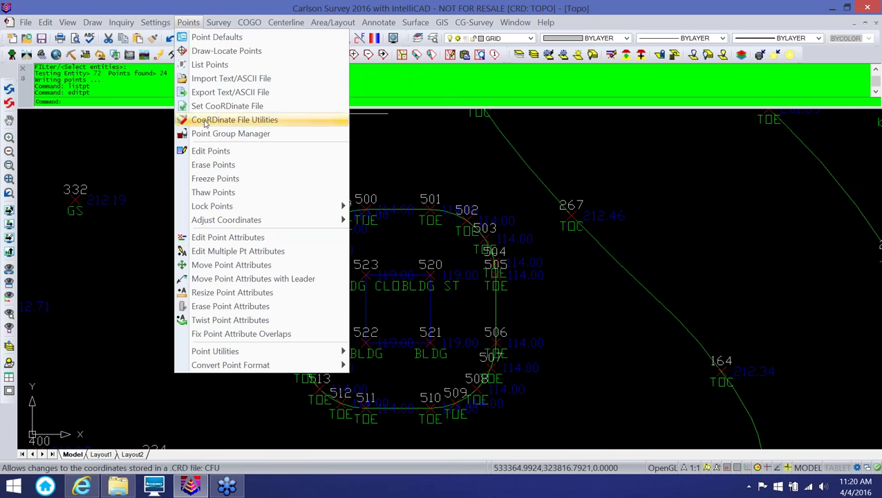
mouse_move(233, 351)
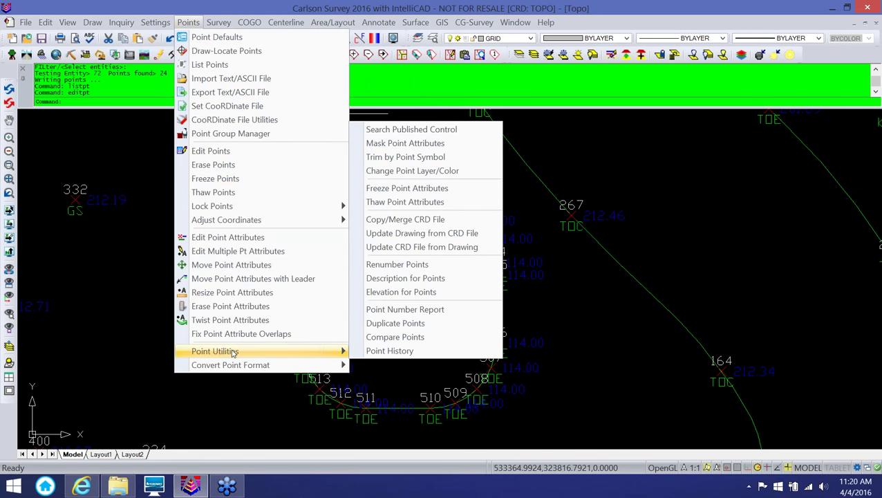
left_click(401, 291)
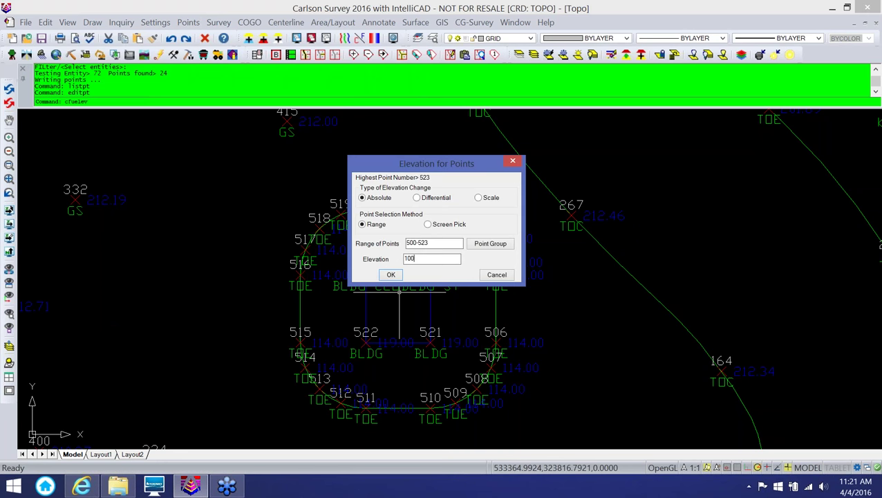
left_click(417, 199)
left_click(391, 275)
left_click(470, 270)
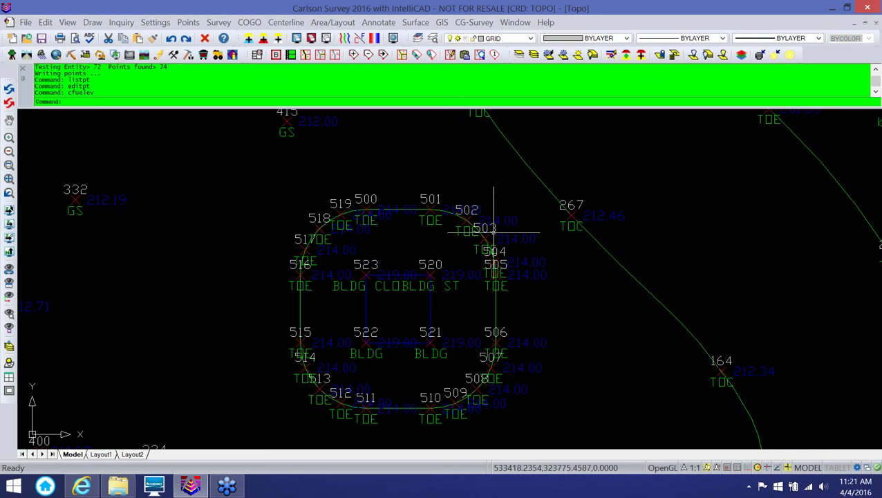
List points 500-523 to check the elevations stored after the differential change, and close the report
left_click(189, 22)
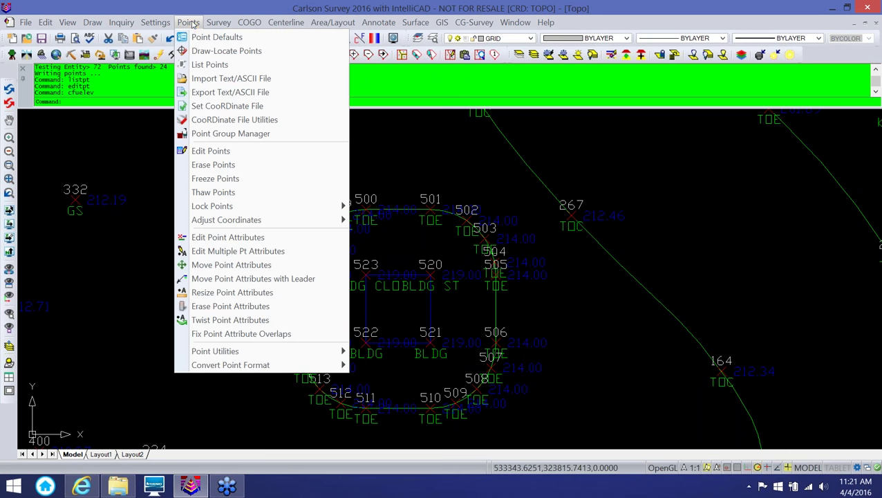
left_click(209, 64)
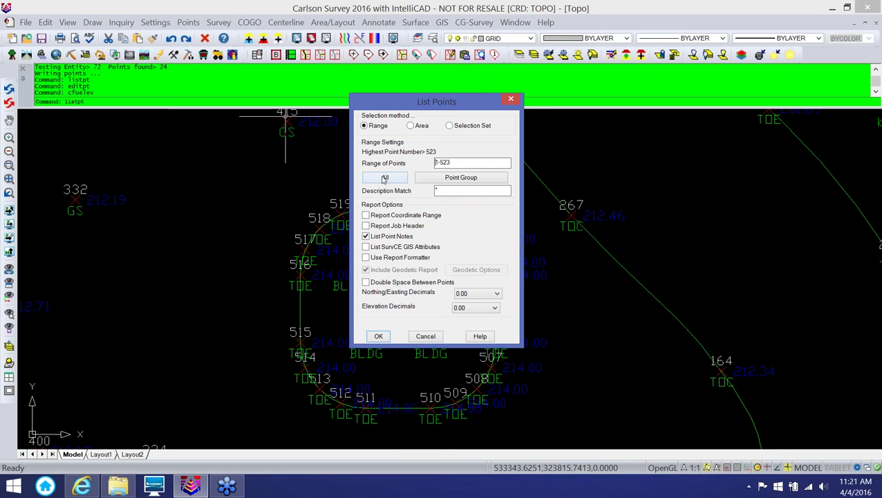
type("500")
left_click(385, 337)
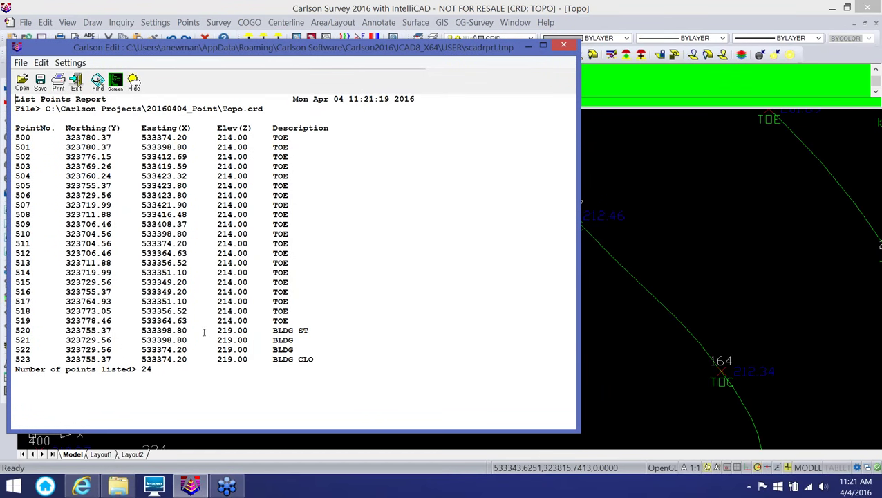
left_click(566, 46)
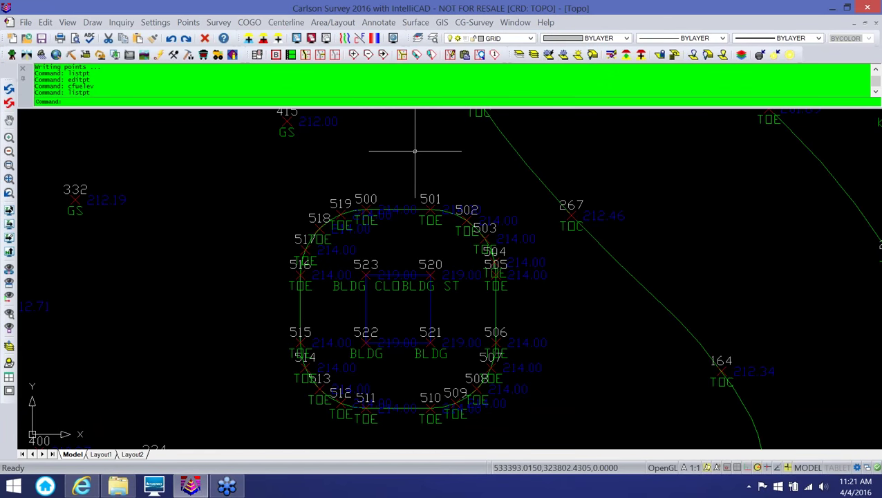
Undo the recent commands back through the differential elevation change of the building pad points in the drawing
type("u")
key("Return")
type("u")
key("Return")
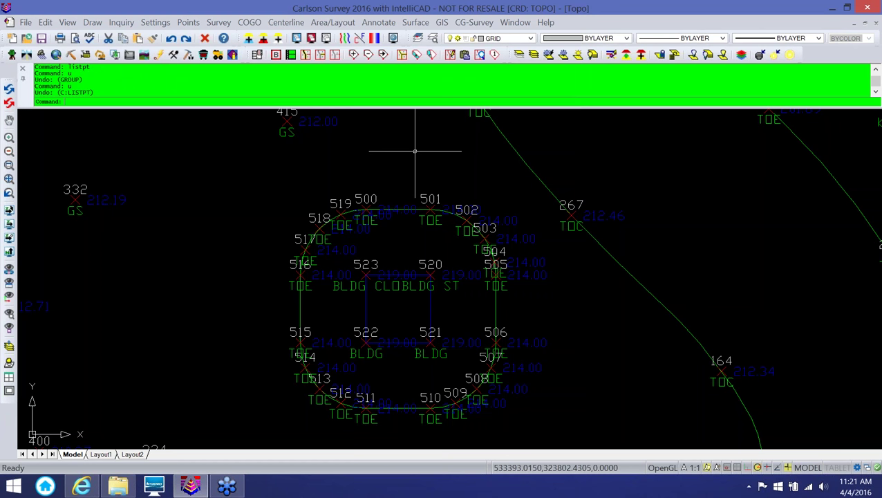
type("u")
key("Return")
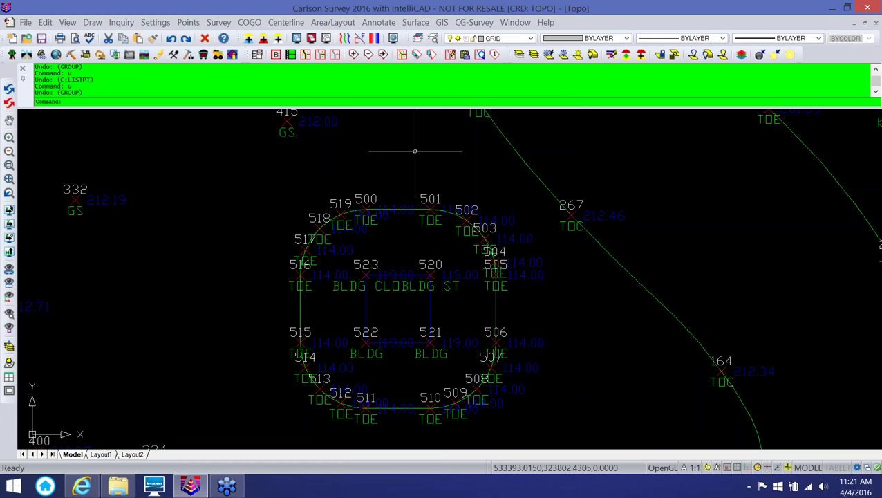
List points 500-523 again to compare their stored elevations with the drawing labels after the undo, and close the report
left_click(188, 22)
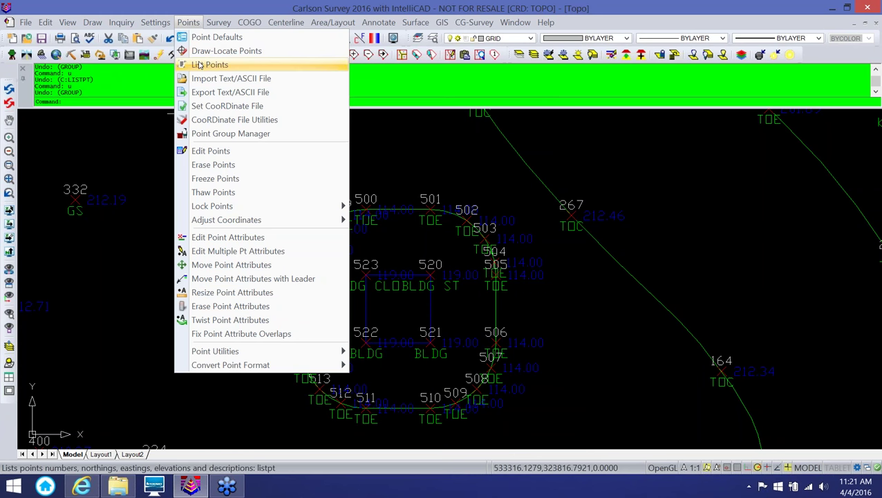
left_click(199, 64)
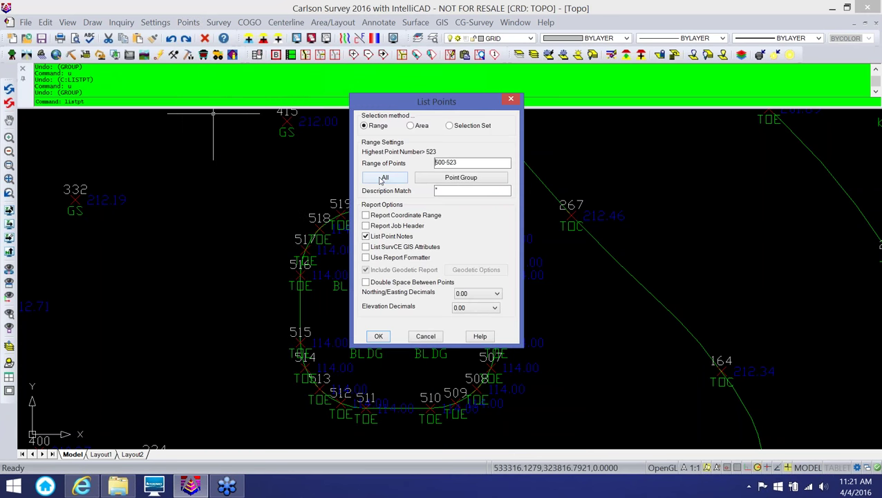
left_click(378, 336)
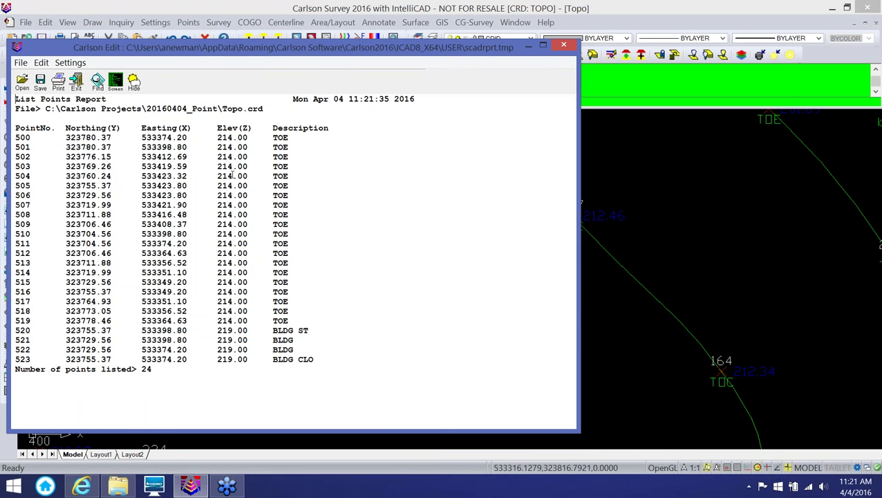
left_click(565, 45)
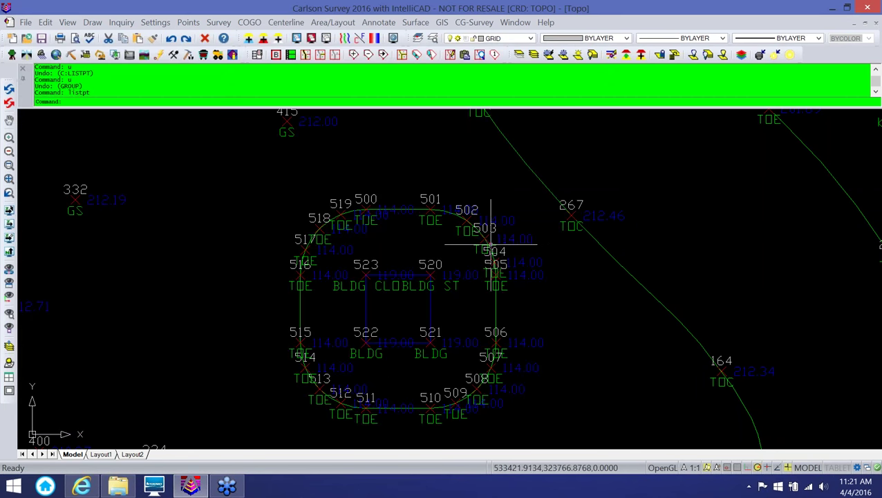
Update the drawing from the CRD file for points 500-523 and check the elevation labels around the building pad
scroll(593, 239, "up", 2)
scroll(536, 282, "up", 1)
scroll(398, 265, "down", 3)
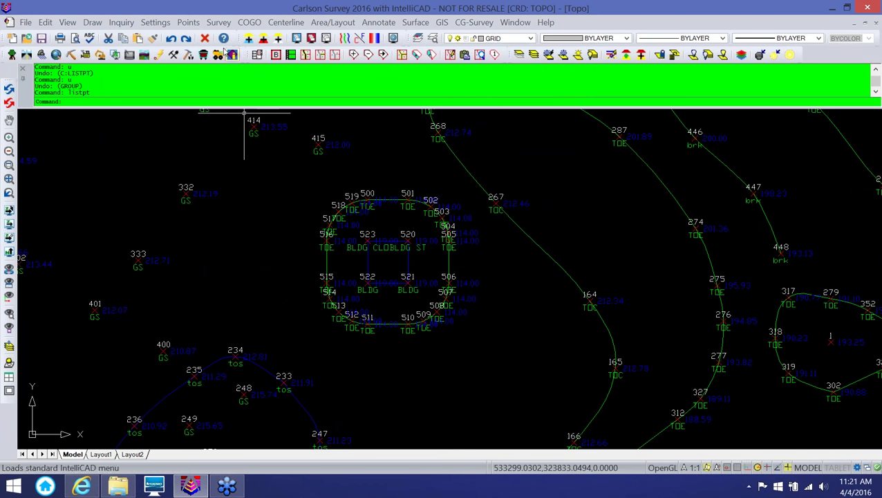
left_click(188, 22)
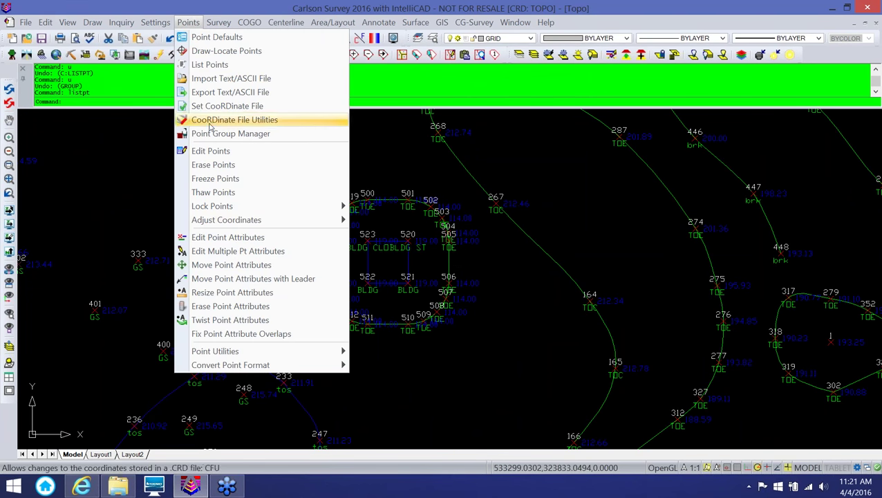
mouse_move(259, 351)
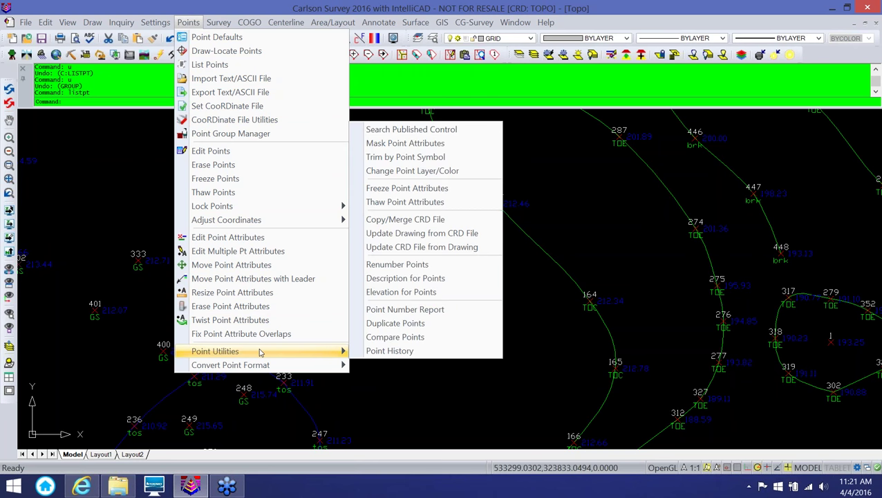
left_click(424, 234)
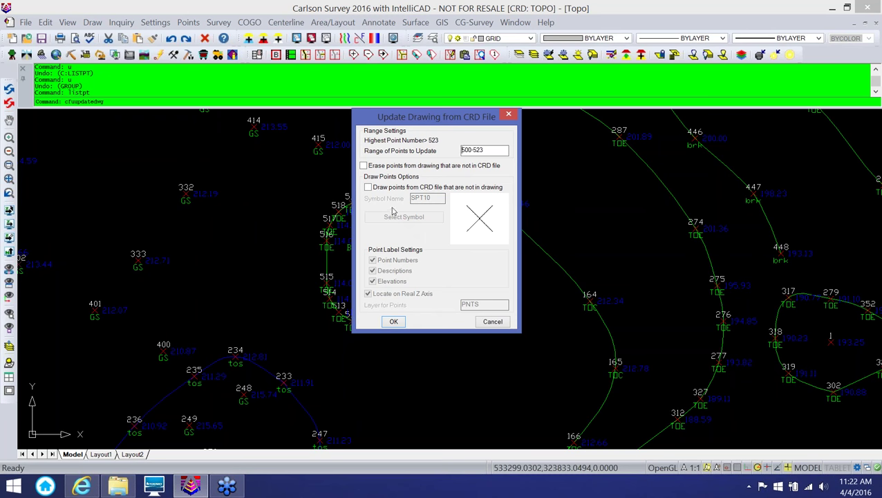
left_click(394, 323)
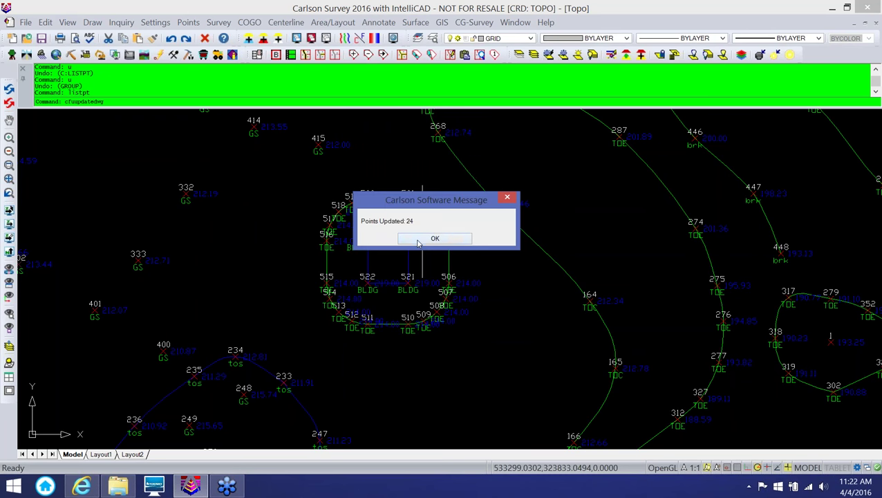
left_click(420, 240)
scroll(461, 223, "up", 3)
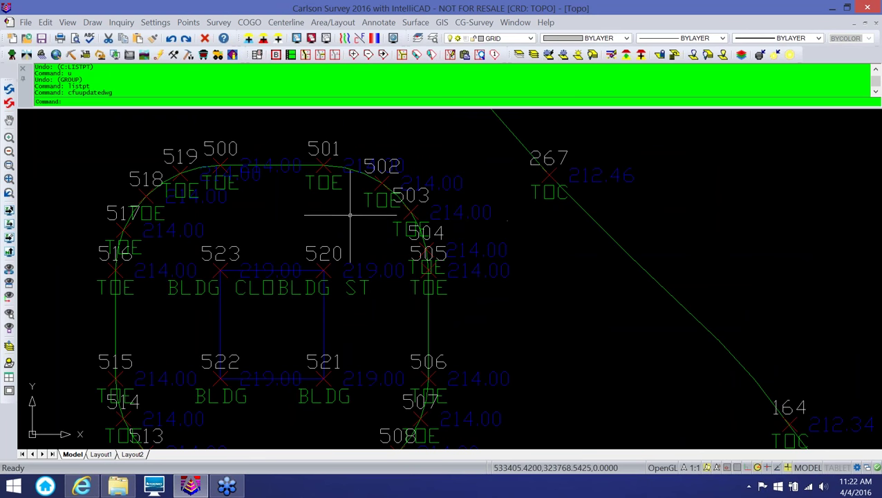
scroll(360, 204, "down", 3)
left_click(188, 22)
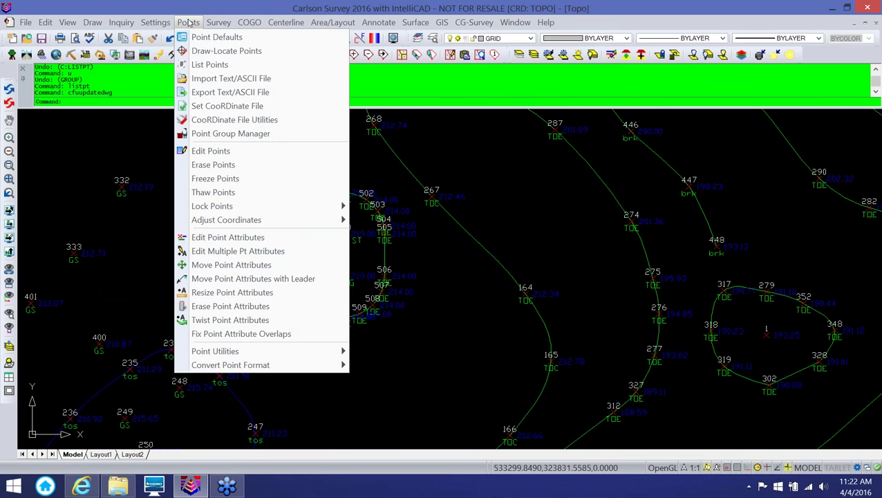
mouse_move(230, 352)
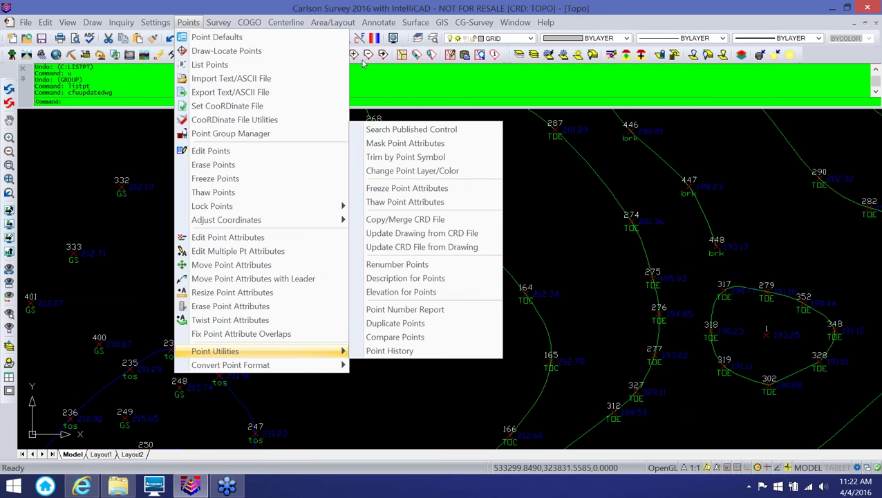
left_click(330, 21)
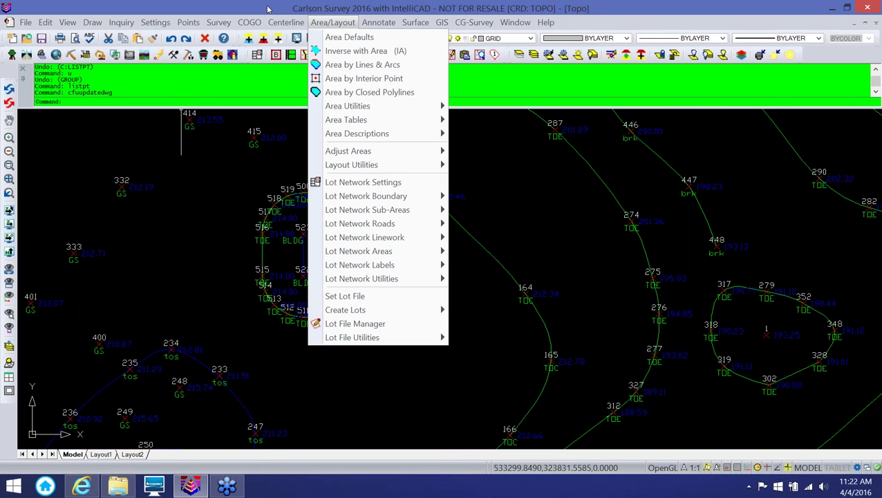
left_click(268, 9)
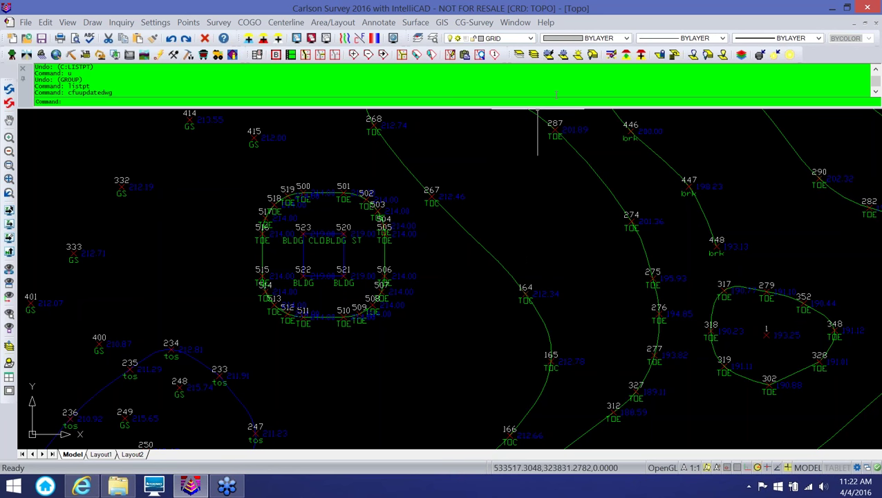
Open the Carlson manual, search it for "search published control" and display the Search Published Control topic
left_click(546, 24)
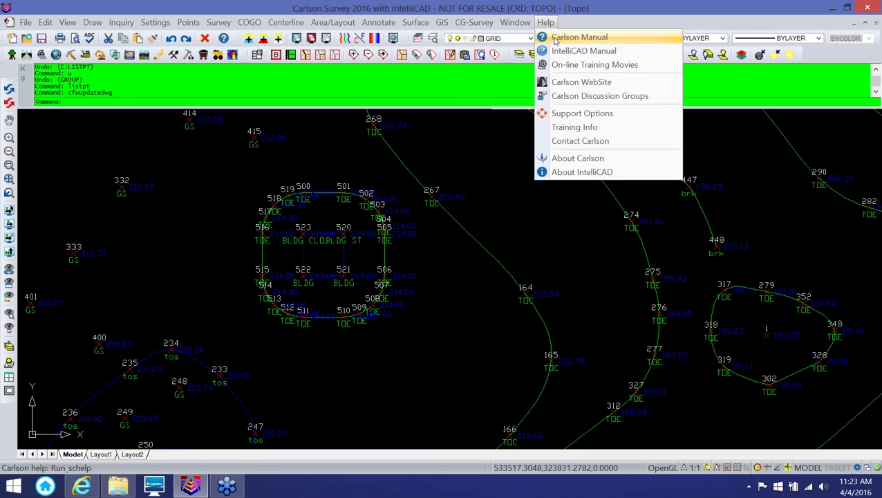
left_click(555, 39)
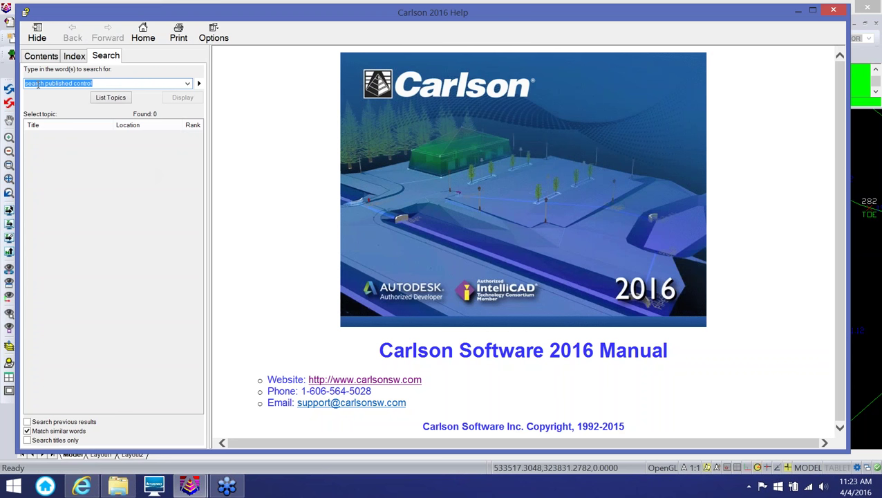
left_click(110, 97)
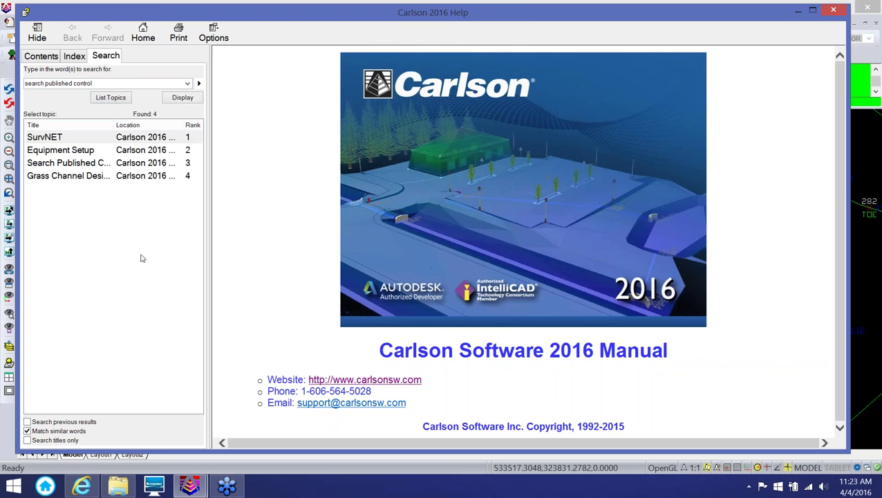
double_click(58, 162)
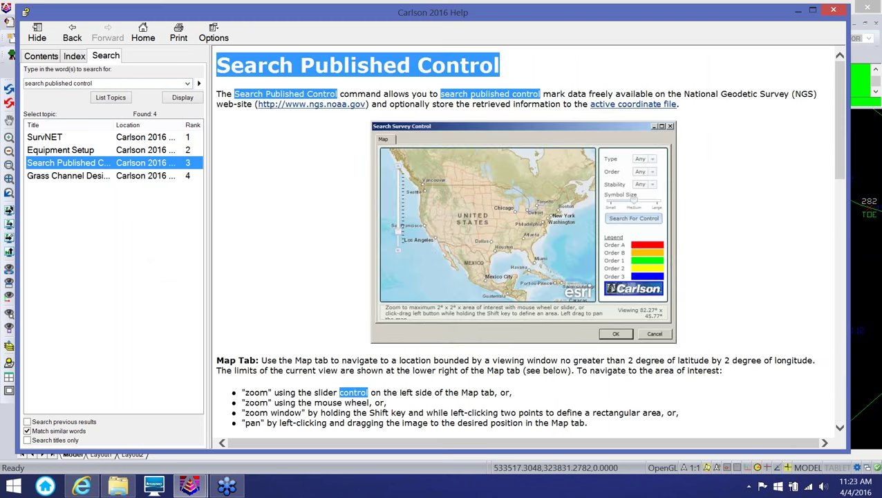
Read the Search Published Control topic, examining the map navigation, marker type, order, stability and symbol explanations and the notes
left_click(322, 229)
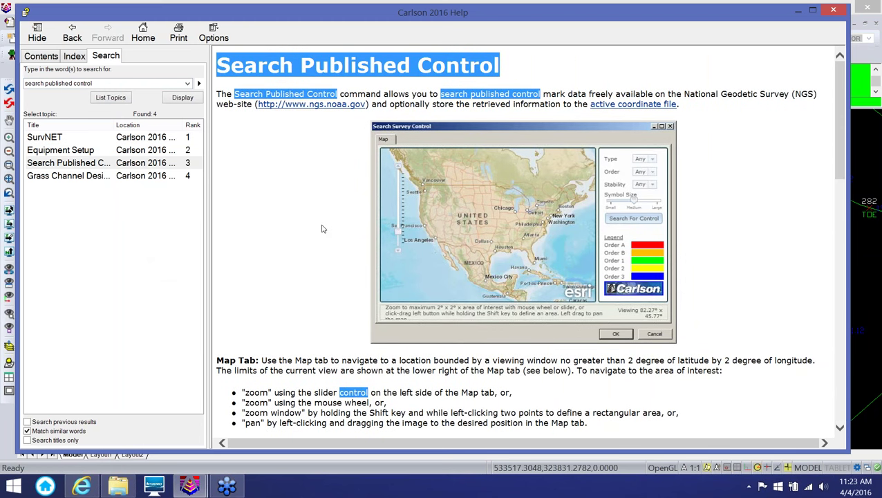
scroll(321, 229, "down", 8)
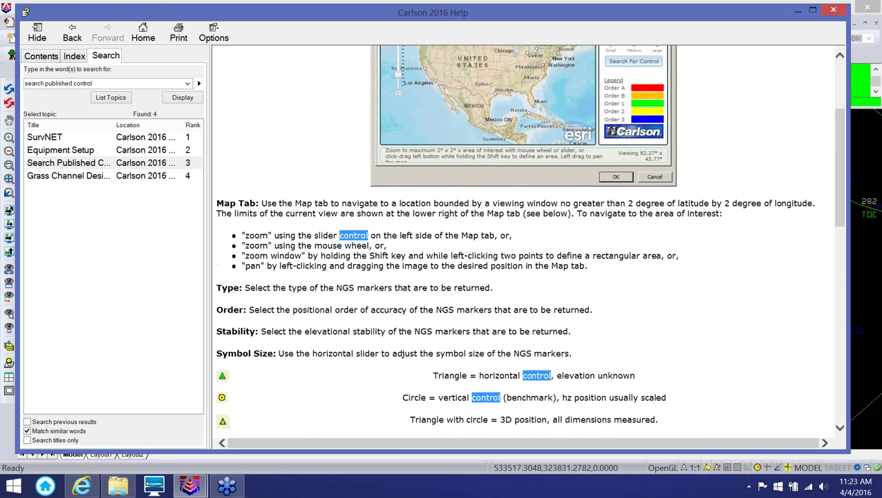
scroll(444, 285, "up", 7)
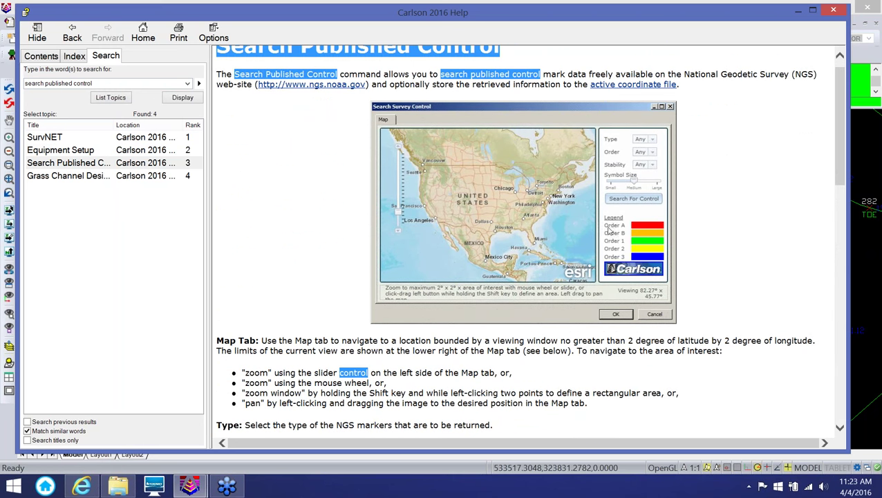
scroll(297, 256, "down", 6)
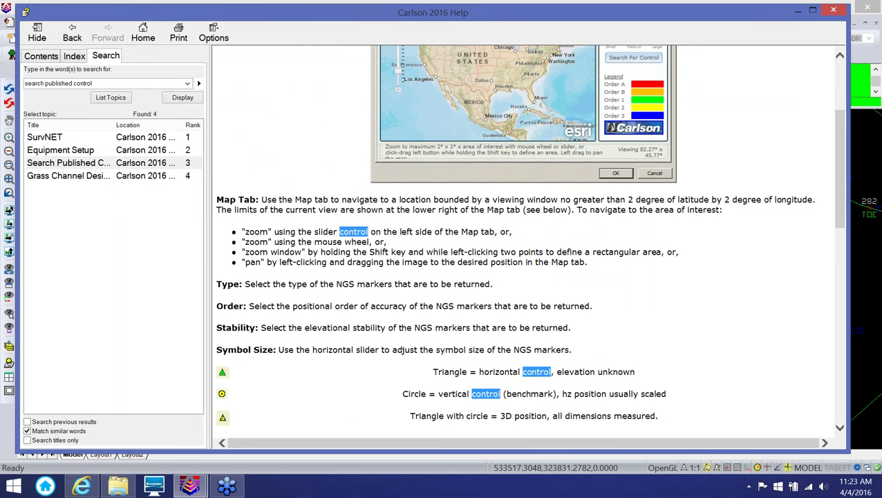
scroll(243, 276, "down", 3)
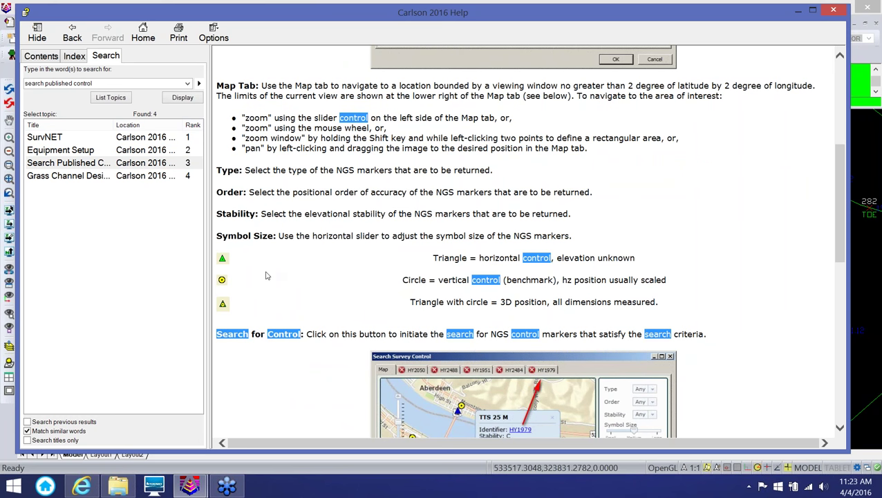
scroll(267, 276, "down", 2)
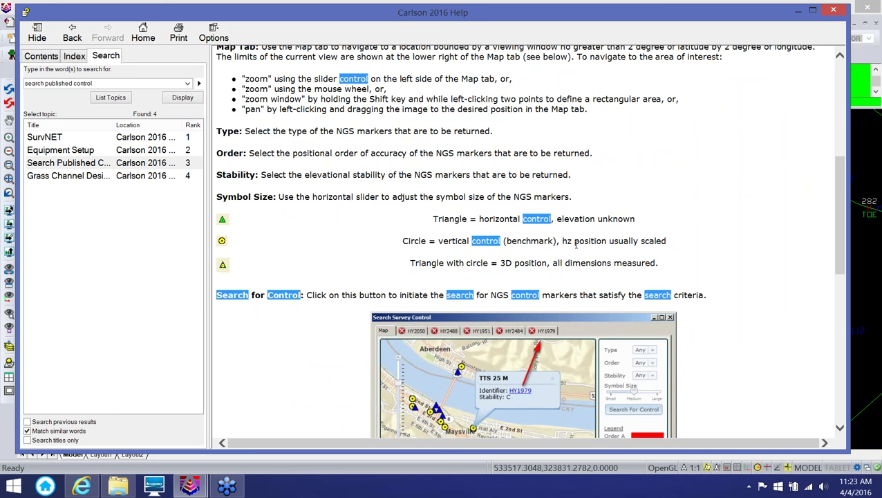
scroll(611, 397, "down", 4)
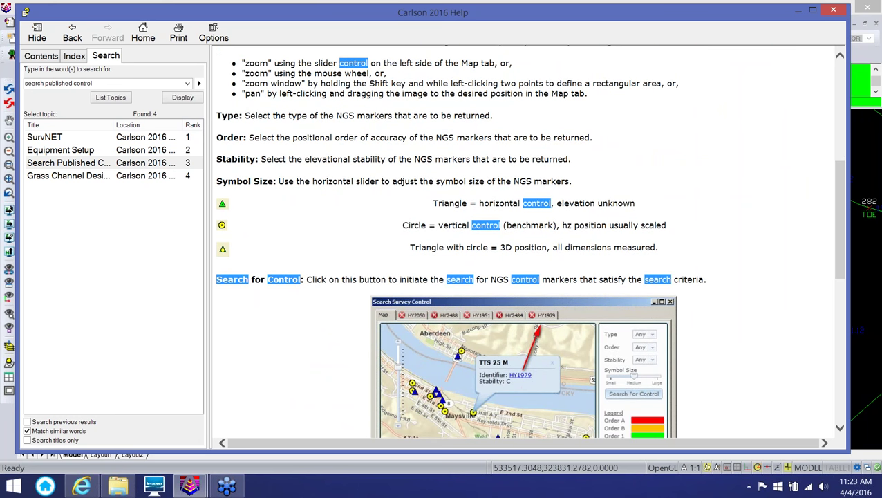
scroll(301, 247, "down", 7)
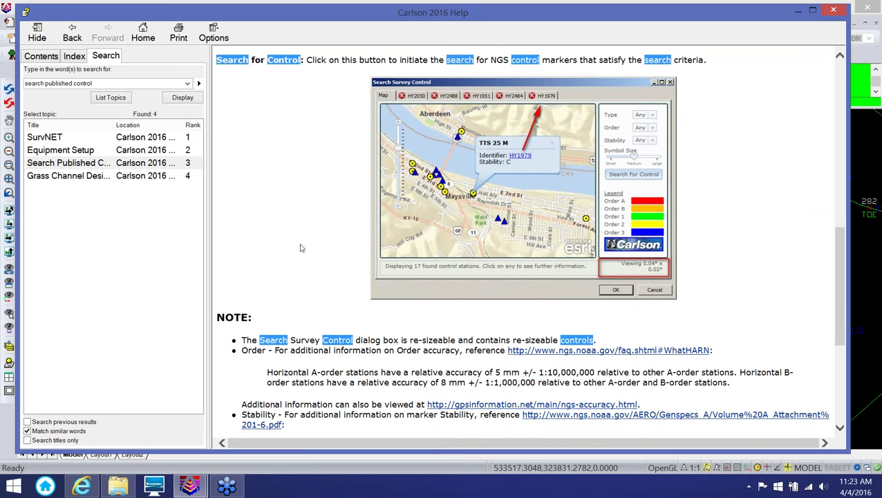
scroll(301, 247, "down", 3)
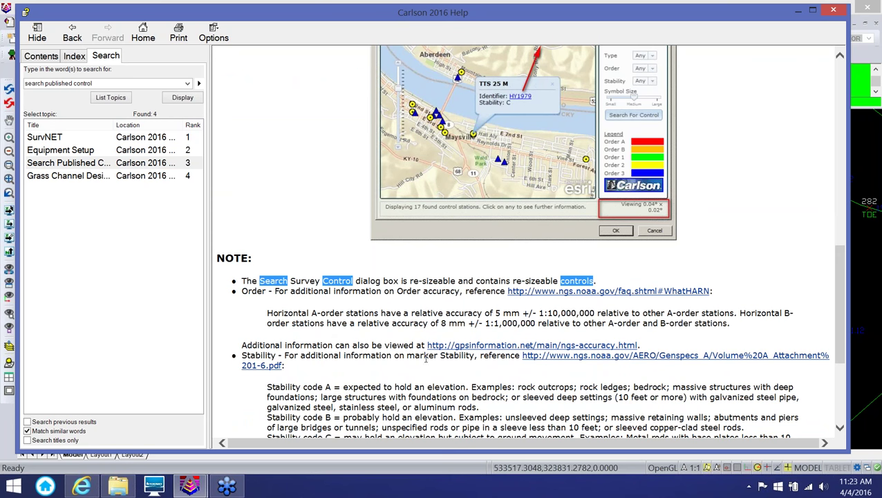
scroll(366, 350, "down", 8)
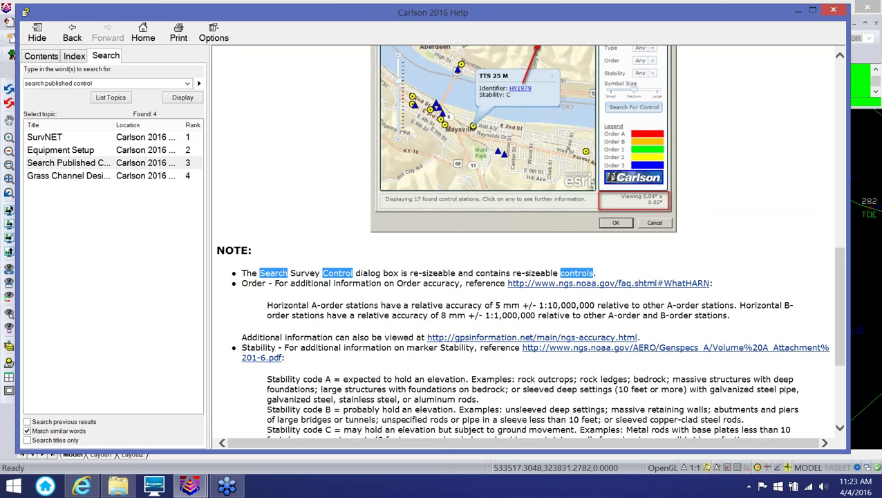
scroll(430, 309, "up", 1)
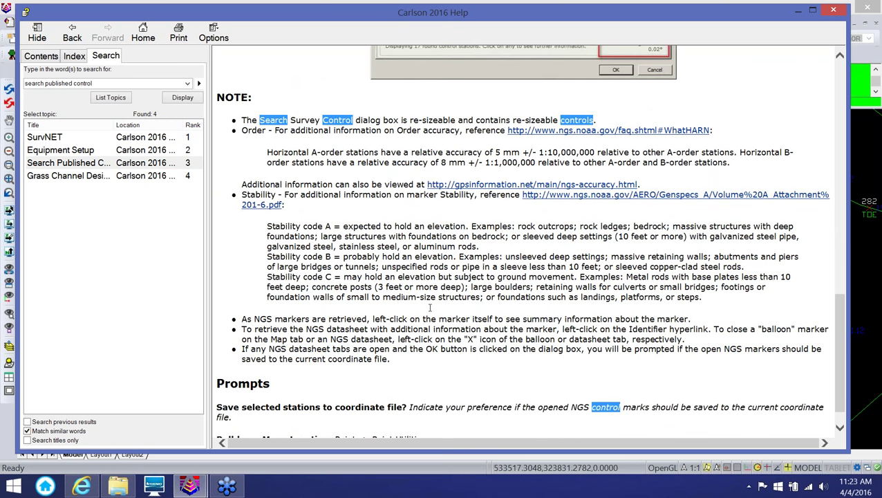
scroll(430, 308, "up", 15)
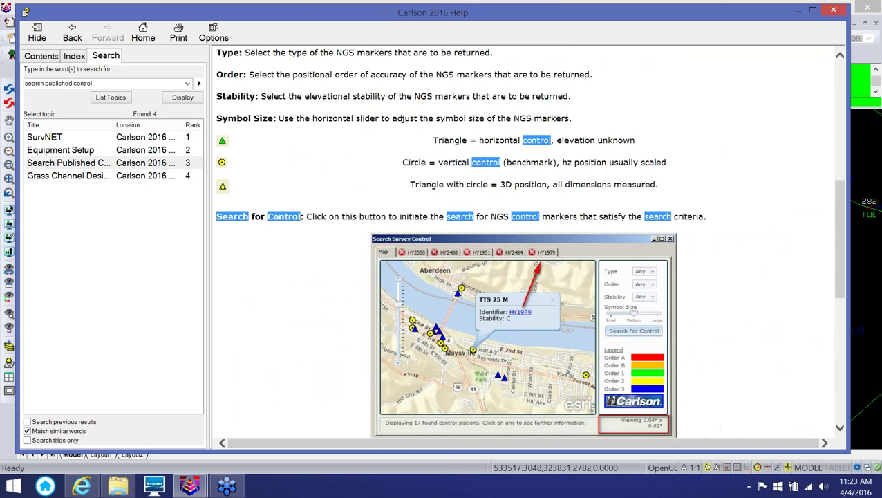
scroll(404, 309, "up", 7)
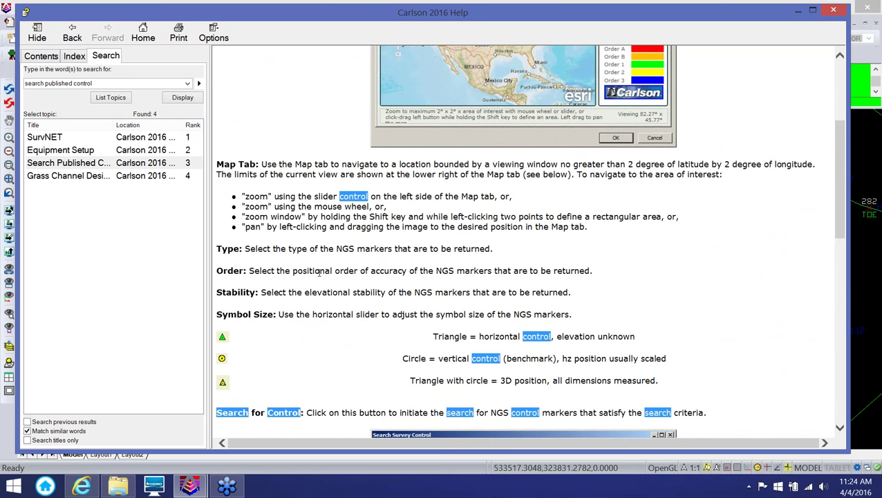
scroll(320, 271, "down", 4)
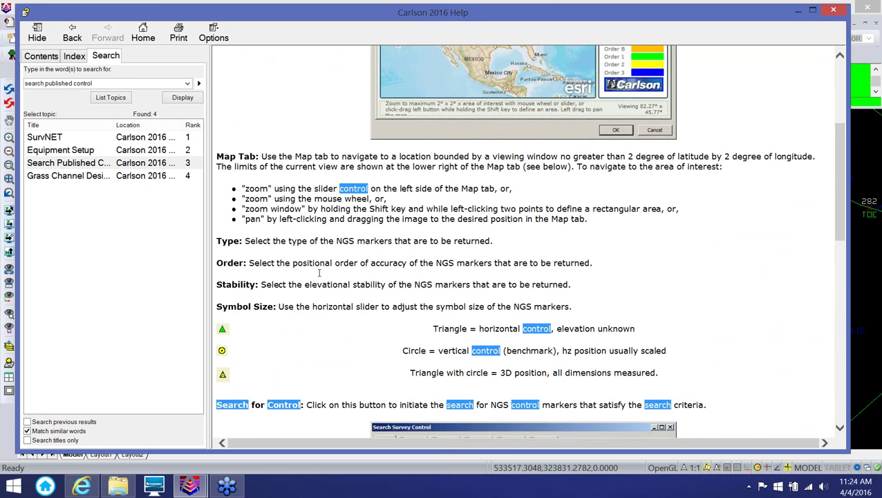